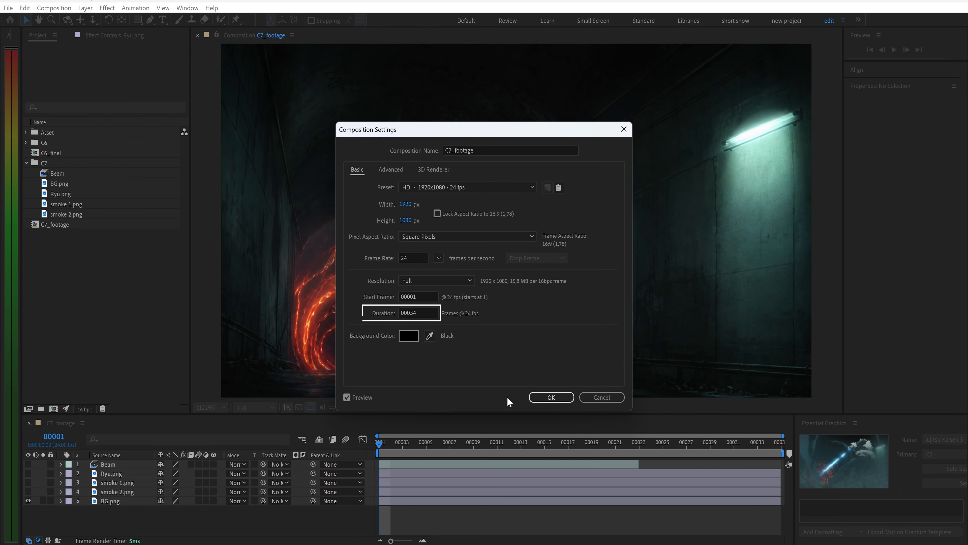
Accept the 34-frame composition settings and turn on visibility for the Ryu.png, smoke 1.png, smoke 2.png and Beam layers
left_click(540, 397)
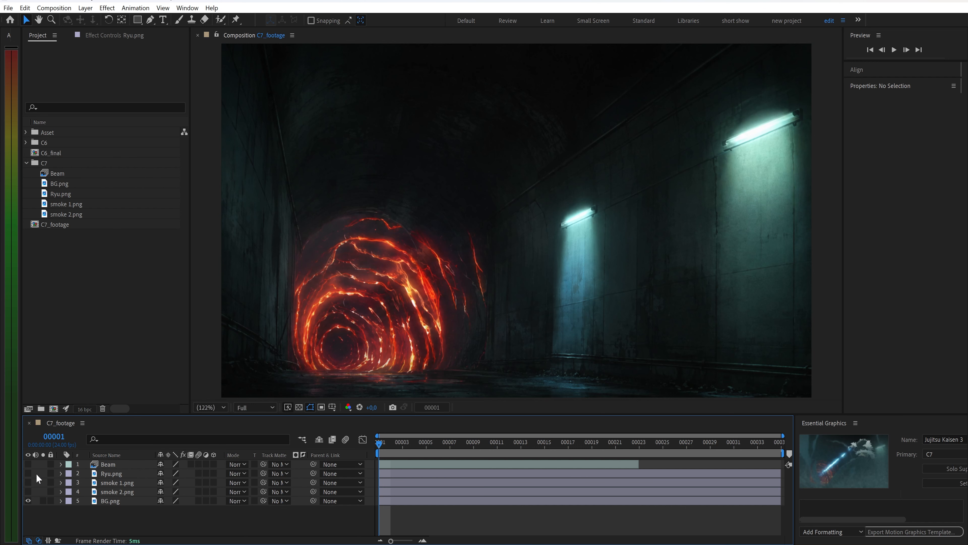
left_click(28, 473)
left_click(29, 482)
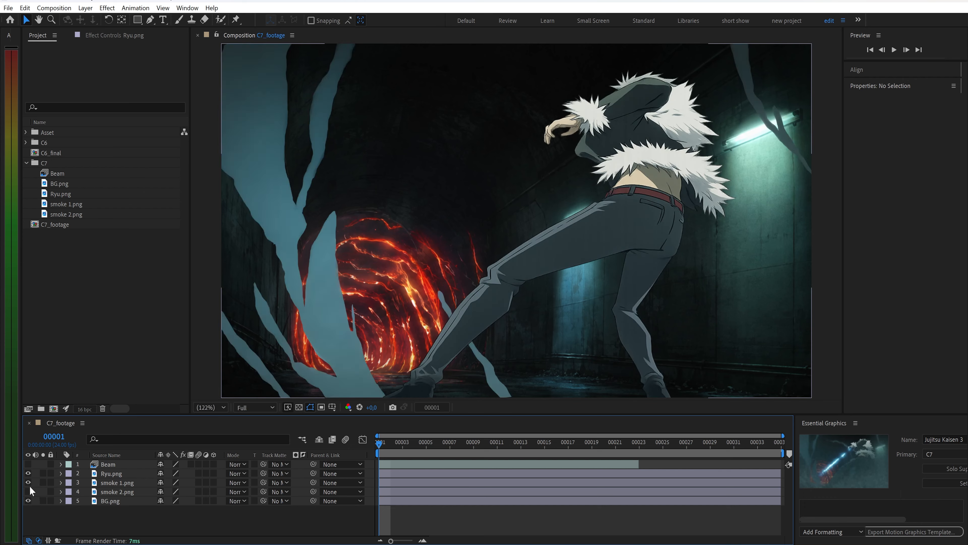
left_click(28, 492)
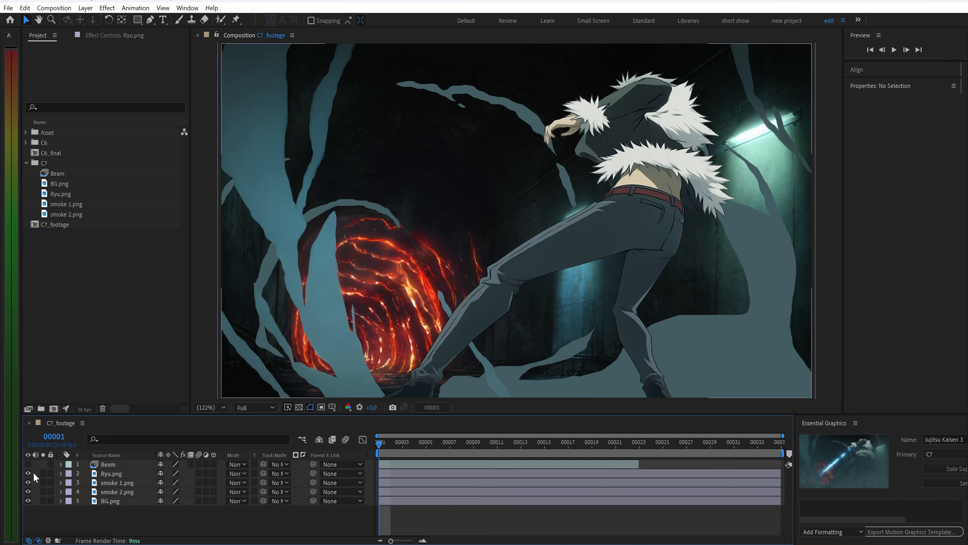
left_click(28, 465)
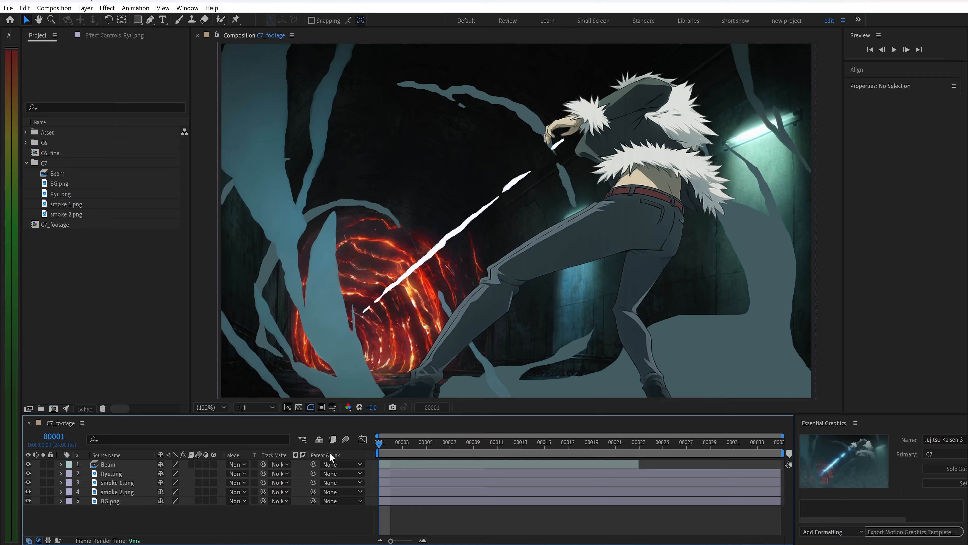
Animate the BG.png layer's position with a keyframe at frame 1 and one at frame 34 set to 975, 545
mouse_move(378, 444)
left_mouse_down()
mouse_move(710, 442)
mouse_move(379, 442)
left_mouse_up()
left_click(132, 501)
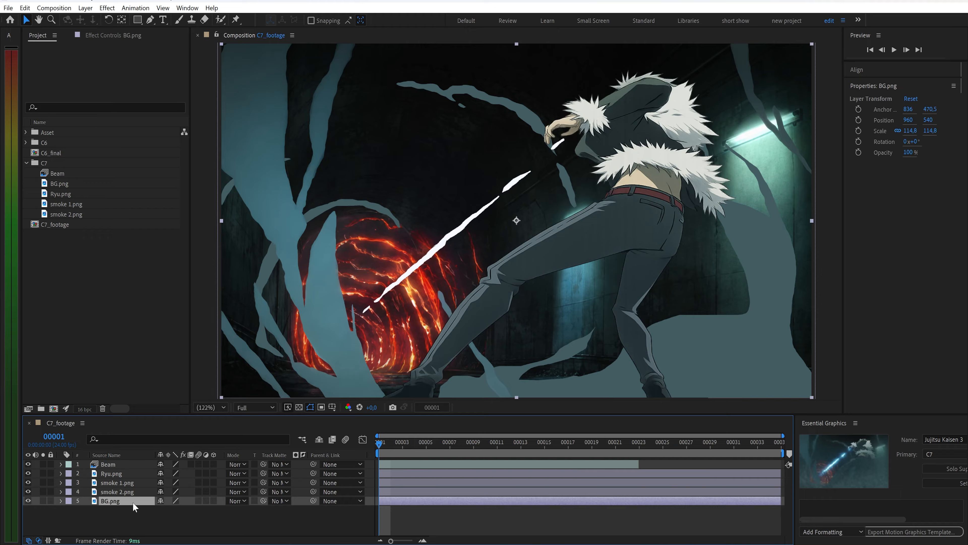
key("p")
left_click(87, 511)
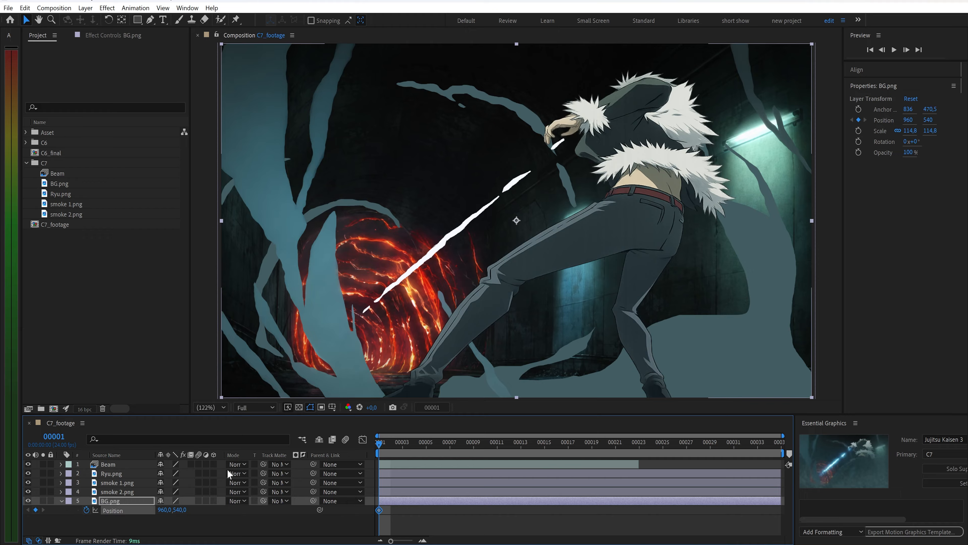
left_click_drag(379, 450, 781, 452)
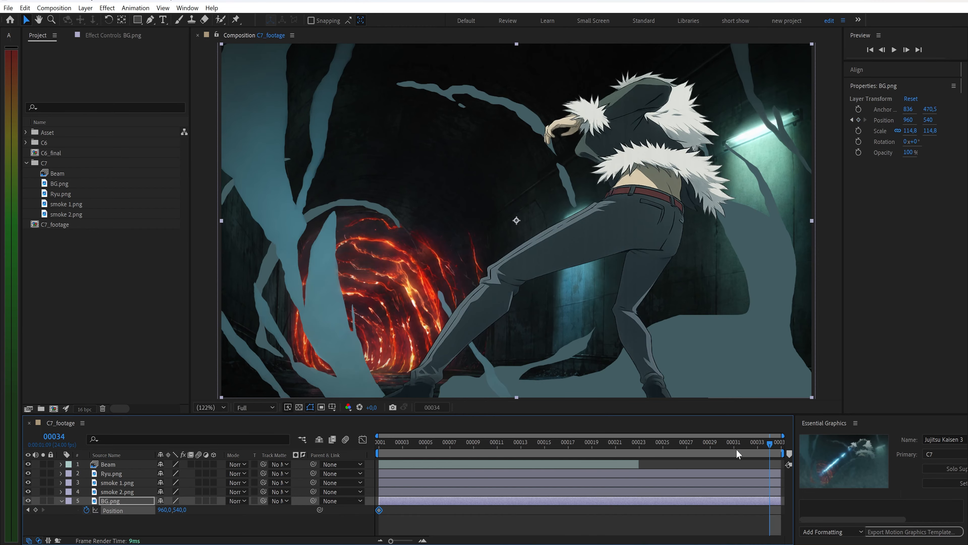
left_click(161, 509)
type("975")
key("Tab")
type("5")
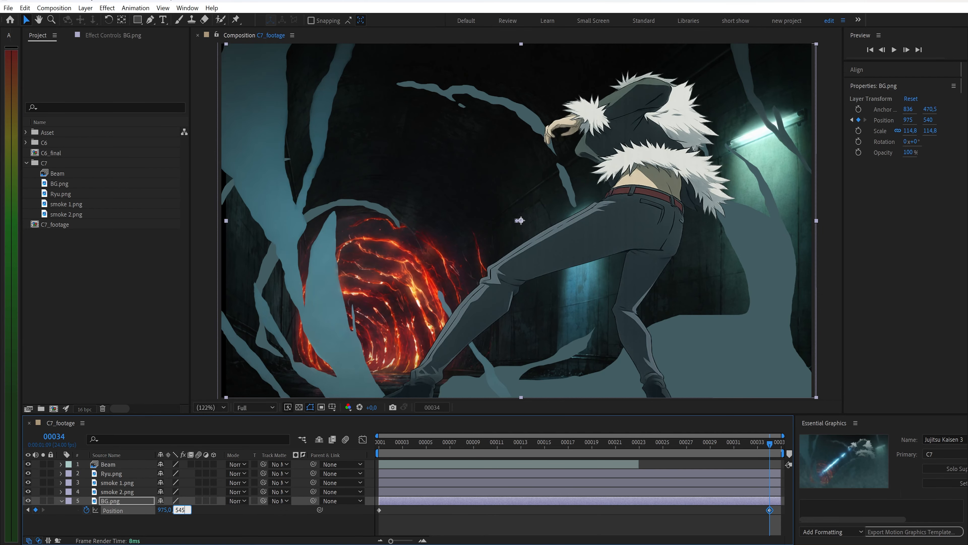
key("Return")
Return to frame 1 and parent the Ryu.png layer to BG.png
mouse_move(763, 444)
left_mouse_down()
mouse_move(356, 448)
mouse_move(771, 449)
mouse_move(374, 449)
left_mouse_up()
left_click(133, 473)
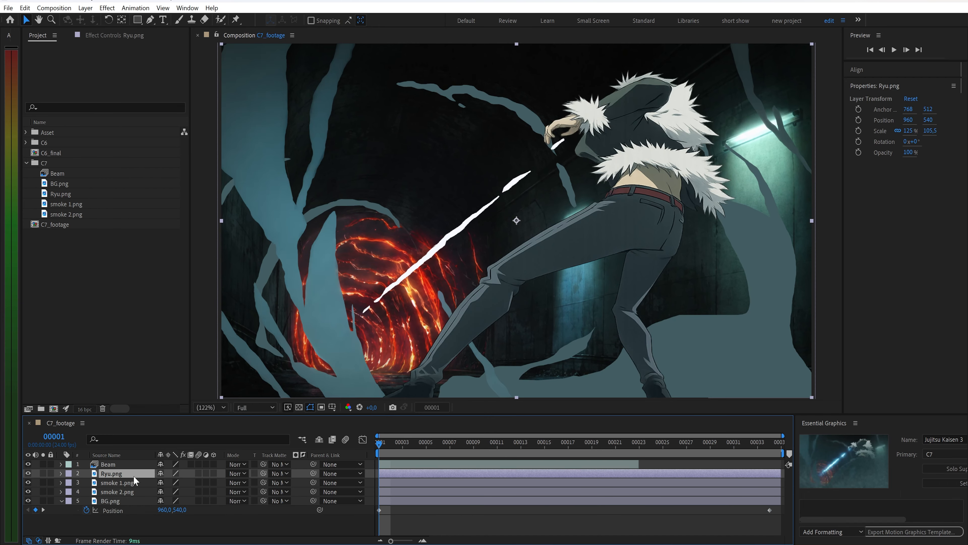
key("p")
left_click(329, 472)
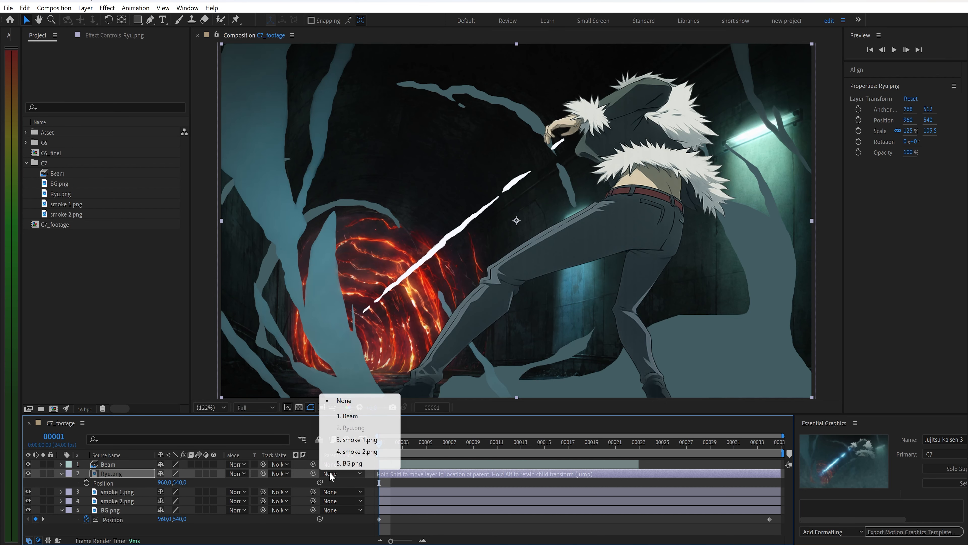
left_click(343, 462)
Animate the smoke 2.png layer's position with a keyframe at frame 1 and one at frame 34 set to 992, 556
mouse_move(377, 446)
left_mouse_down()
mouse_move(770, 456)
mouse_move(378, 448)
left_mouse_up()
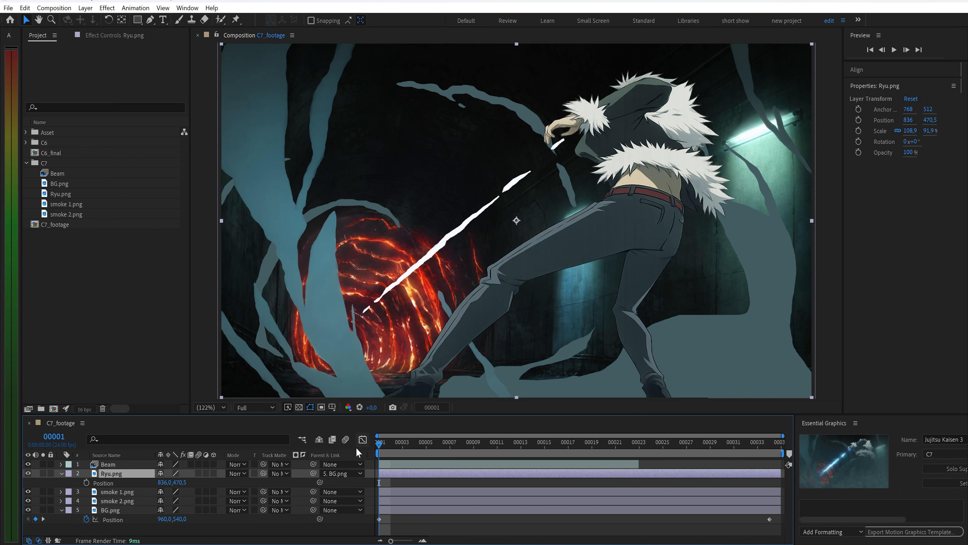
left_click(118, 500)
key("p")
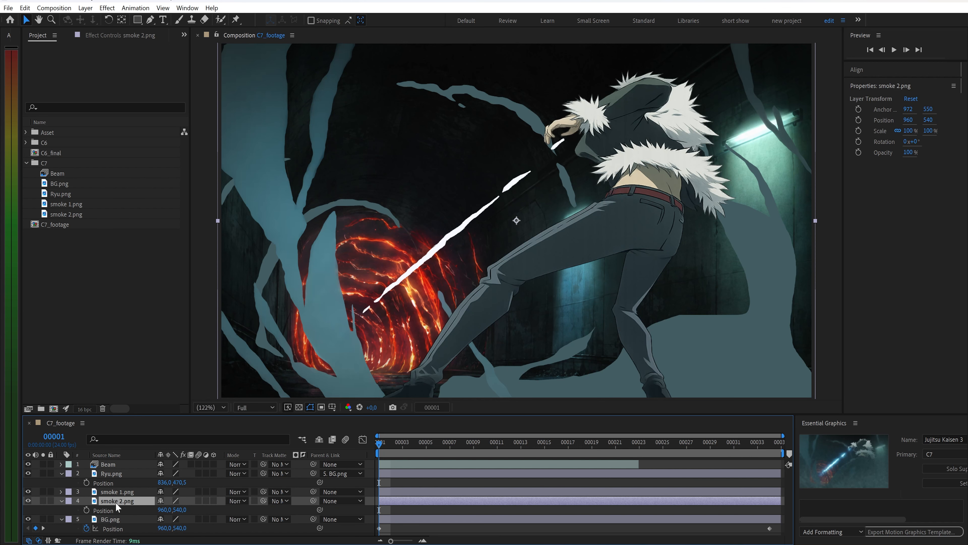
left_click(86, 510)
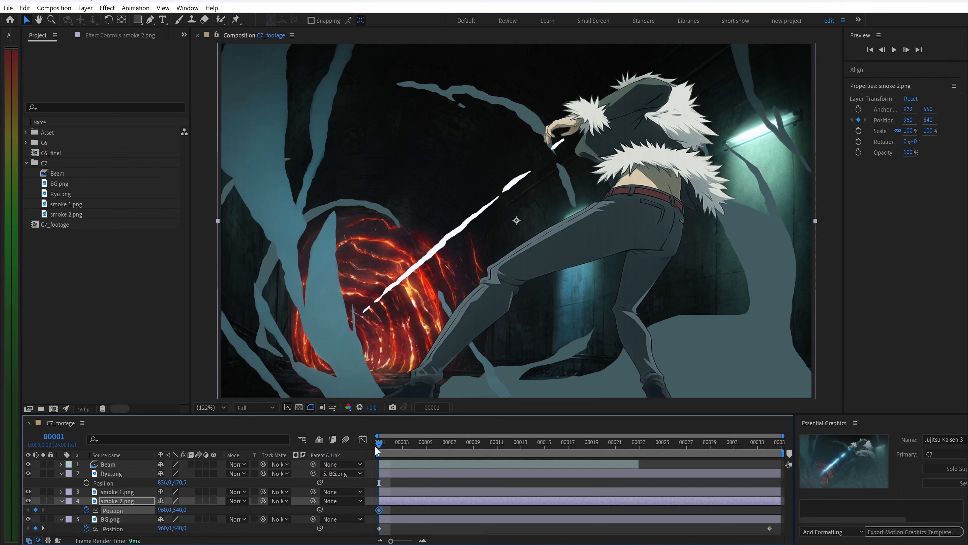
left_click_drag(458, 442, 782, 454)
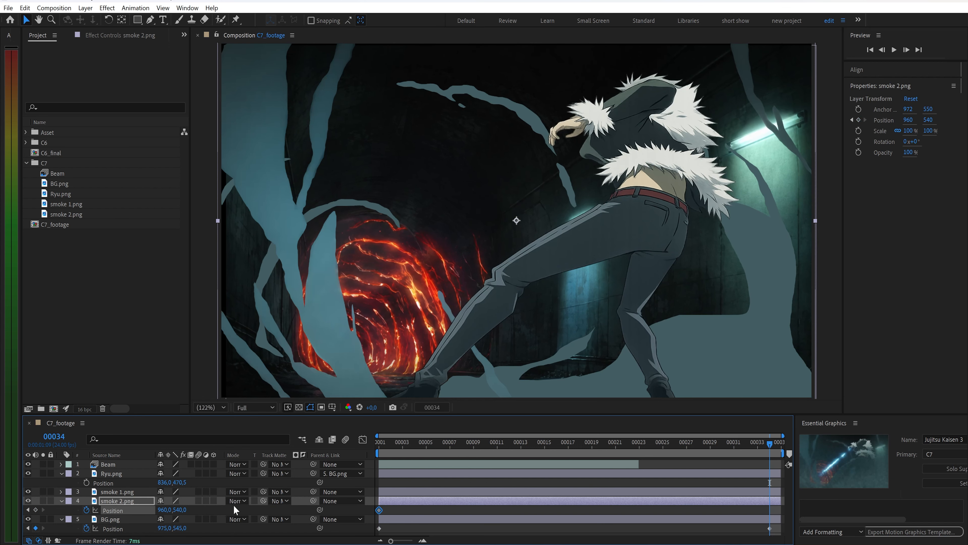
left_click(167, 509)
type("992")
key("Tab")
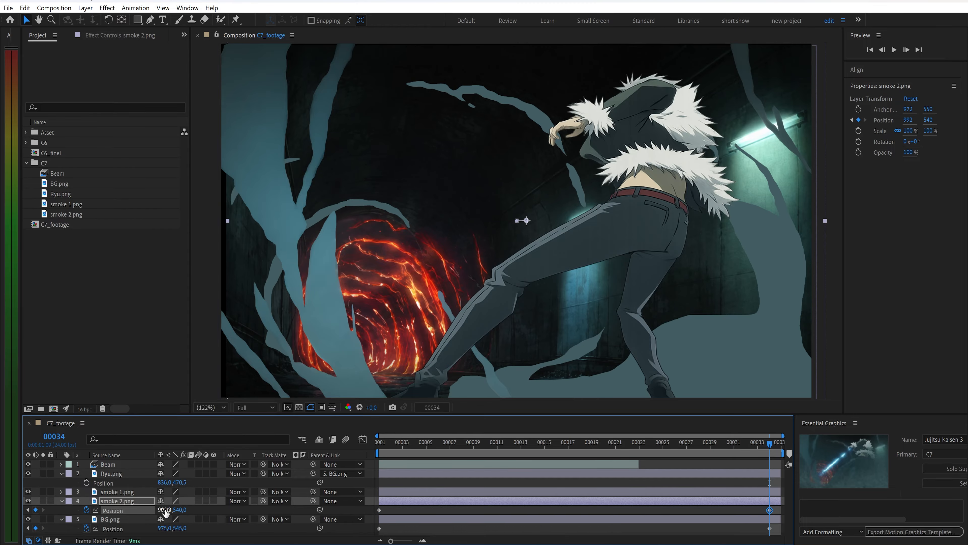
type("556")
key("Return")
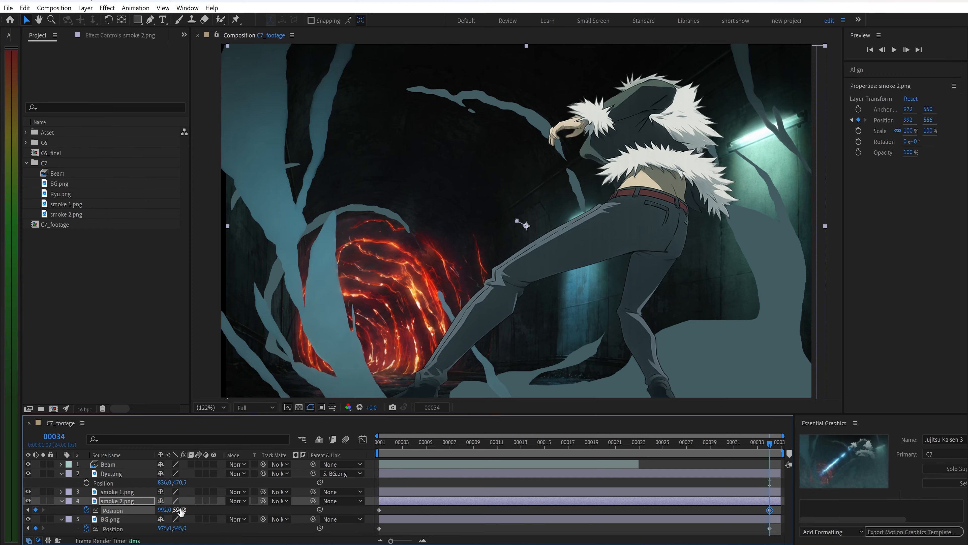
Animate the smoke 1.png layer's position with a keyframe at frame 1 and one at frame 34 set to 942, 560
left_click_drag(770, 445, 379, 446)
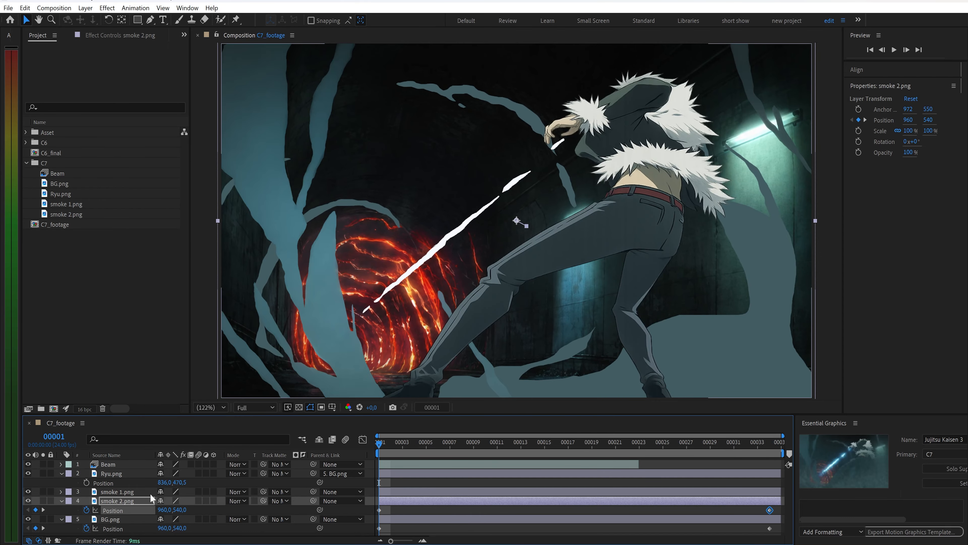
left_click(132, 492)
key("p")
left_click(86, 500)
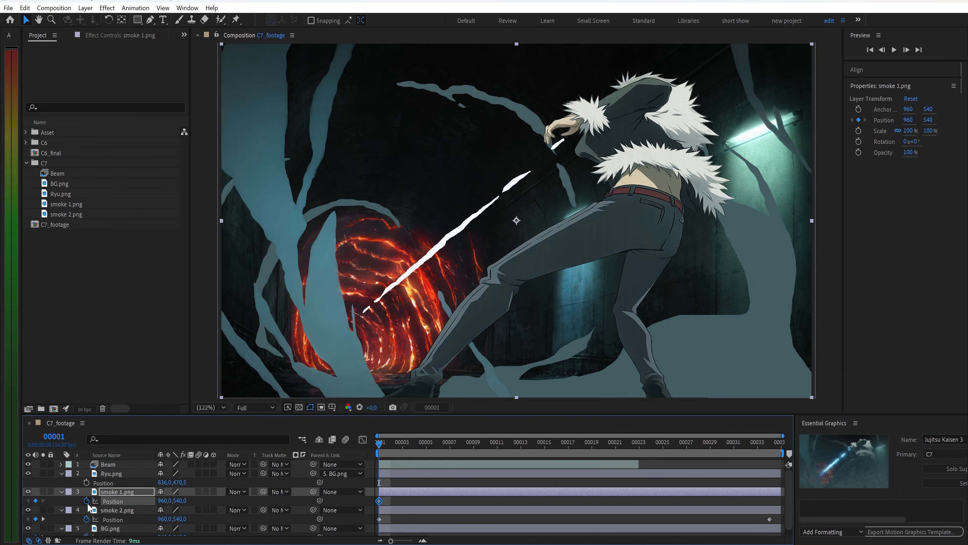
left_click_drag(380, 450, 770, 447)
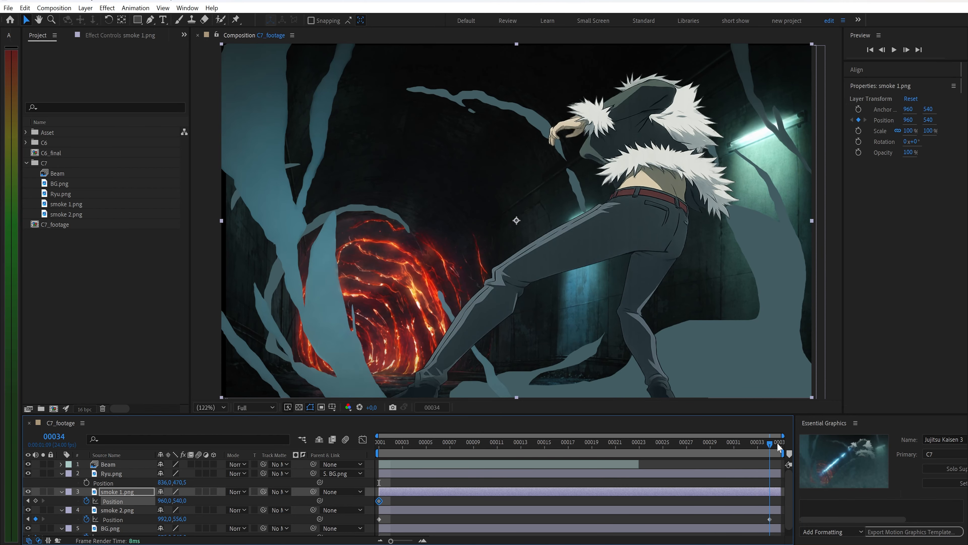
left_click(164, 500)
type("942")
key("Return")
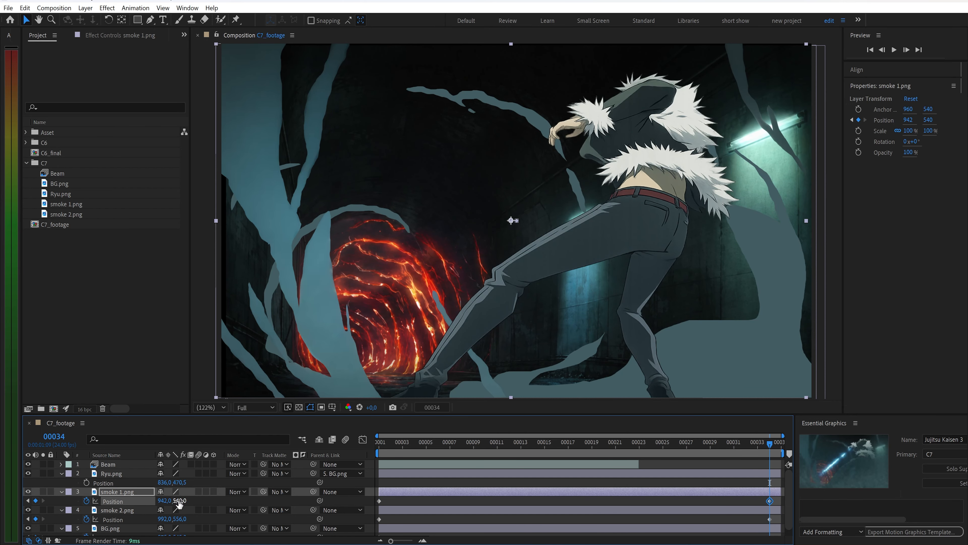
left_click(179, 501)
type("560")
key("Return")
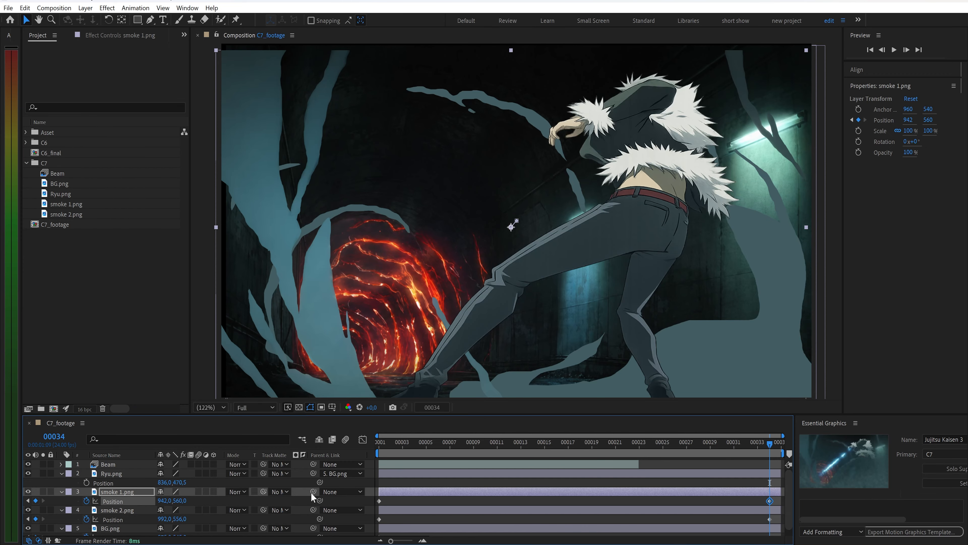
Play back the composition from the start to check the layer movement, and return to frame 1
left_click_drag(769, 452, 378, 449)
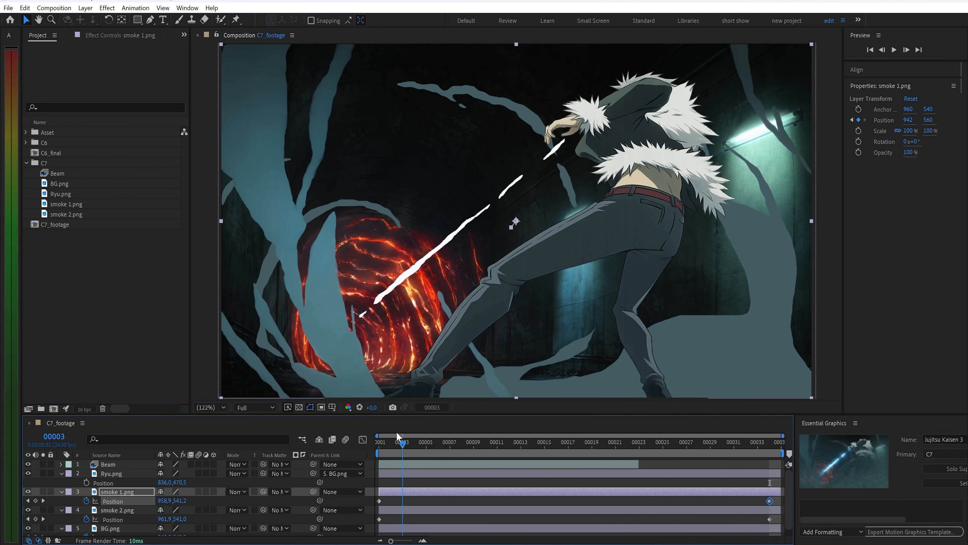
key("space")
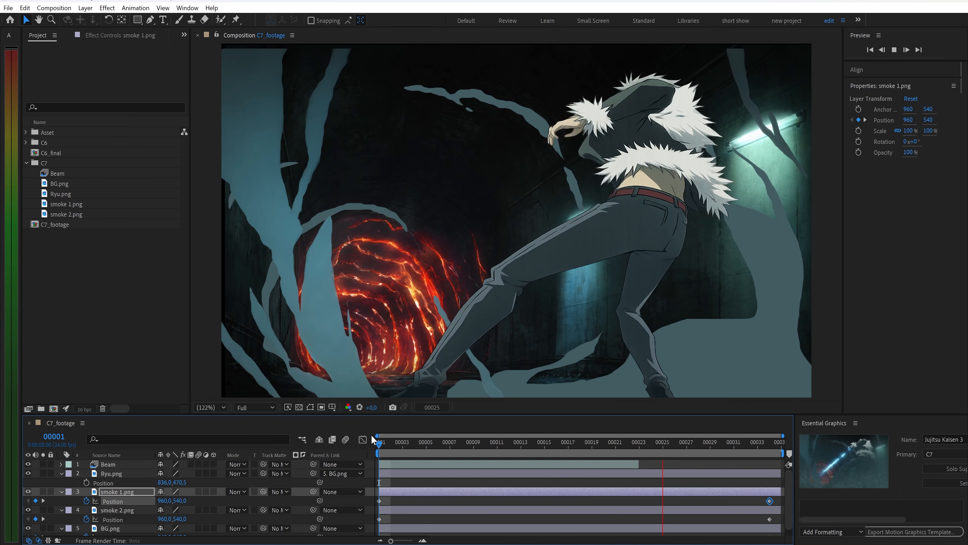
left_click(450, 443)
left_click_drag(462, 449, 375, 446)
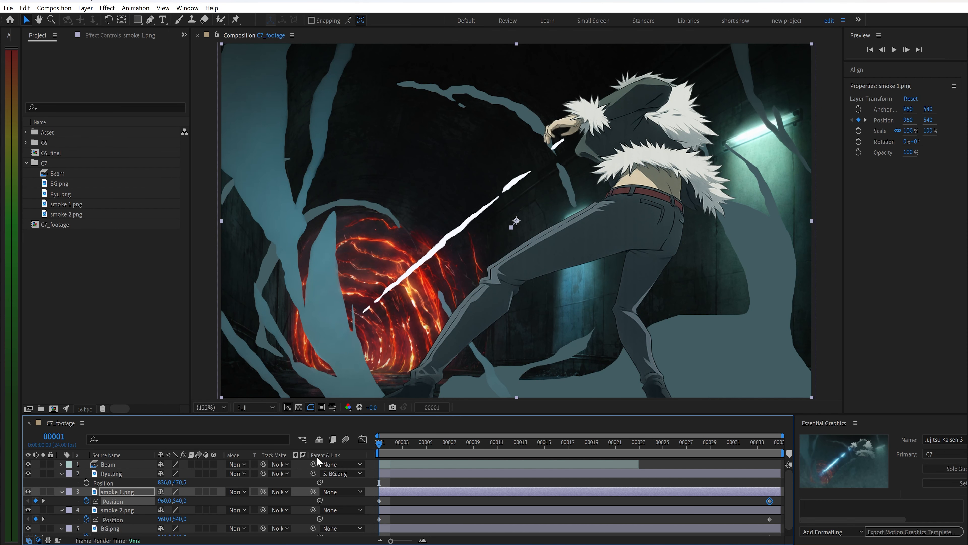
Apply the Motion Tile effect to the BG.png layer with Mirror Edges enabled
left_click(122, 528)
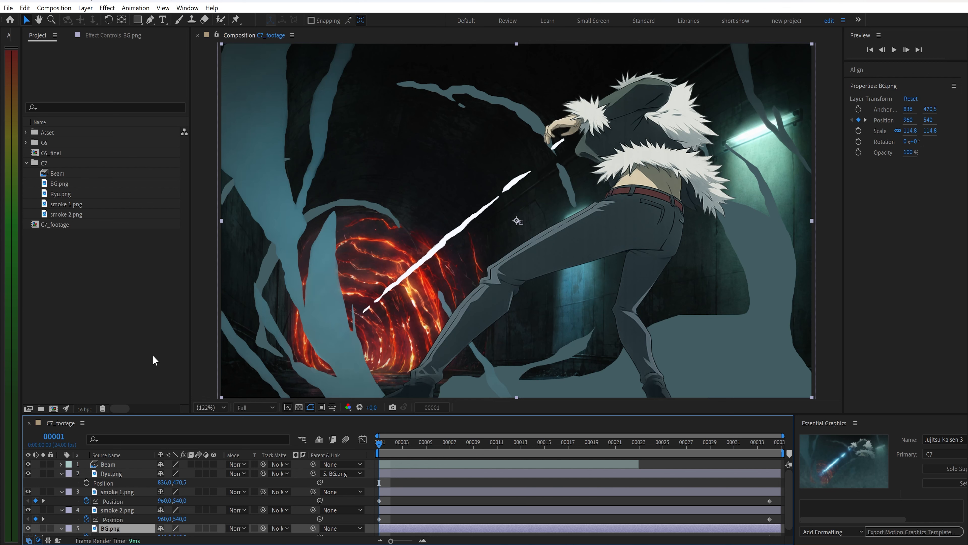
key("ctrl+space")
type("mot")
key("Return")
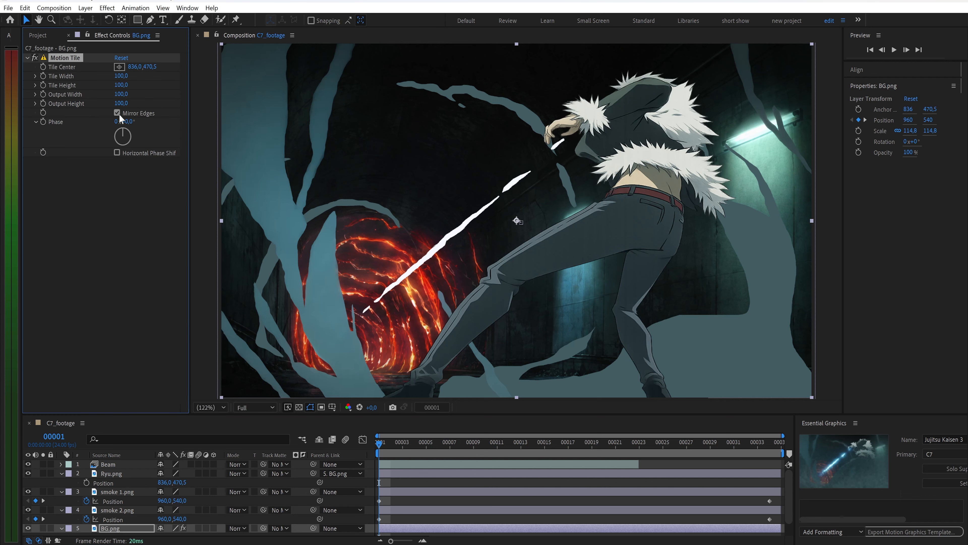
left_click_drag(120, 95, 135, 129)
Apply Roughen Edges to the smoke 2.png layer with Border 15, Edge Sharpness 0 and Scale 300
left_click(129, 510)
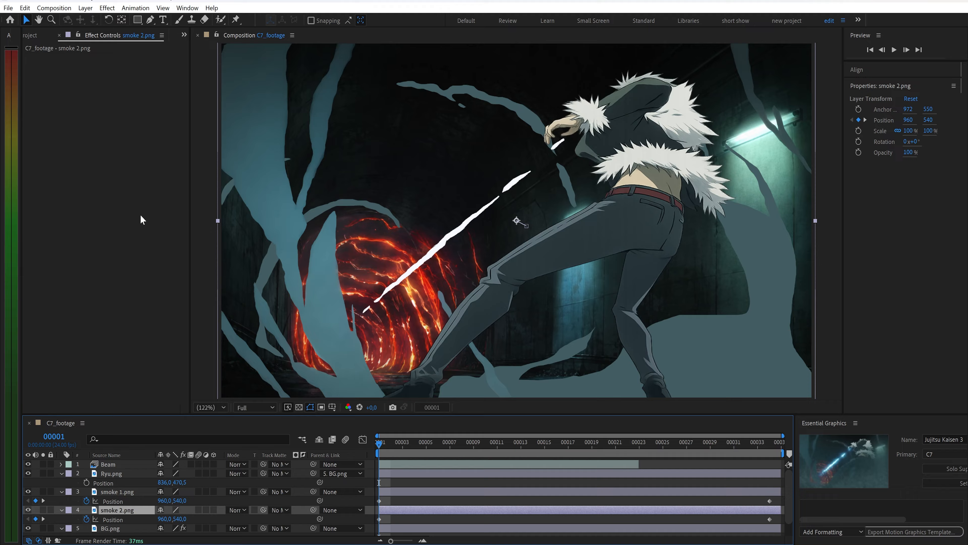
key("ctrl+space")
type("rou")
key("Return")
left_click(120, 85)
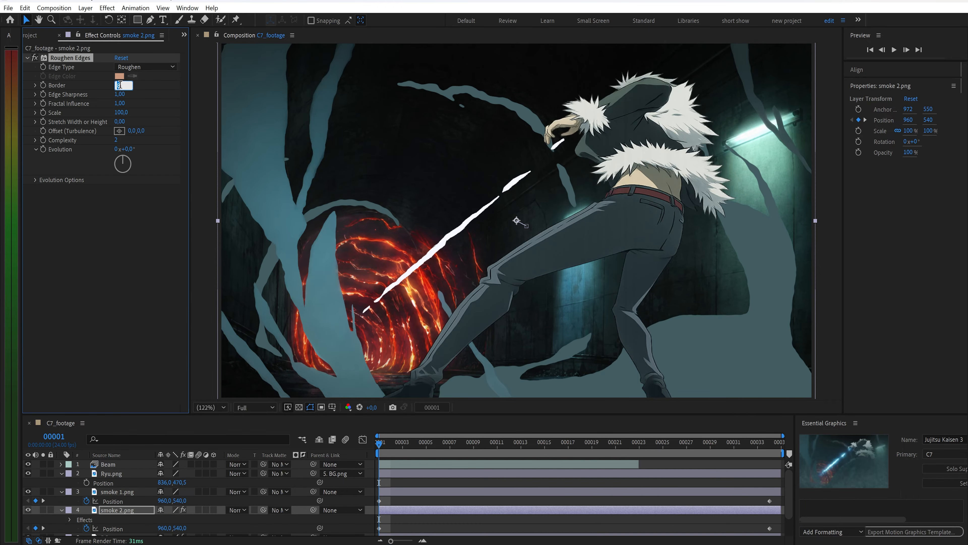
type("15")
key("Return")
left_click(120, 94)
type("0")
key("Return")
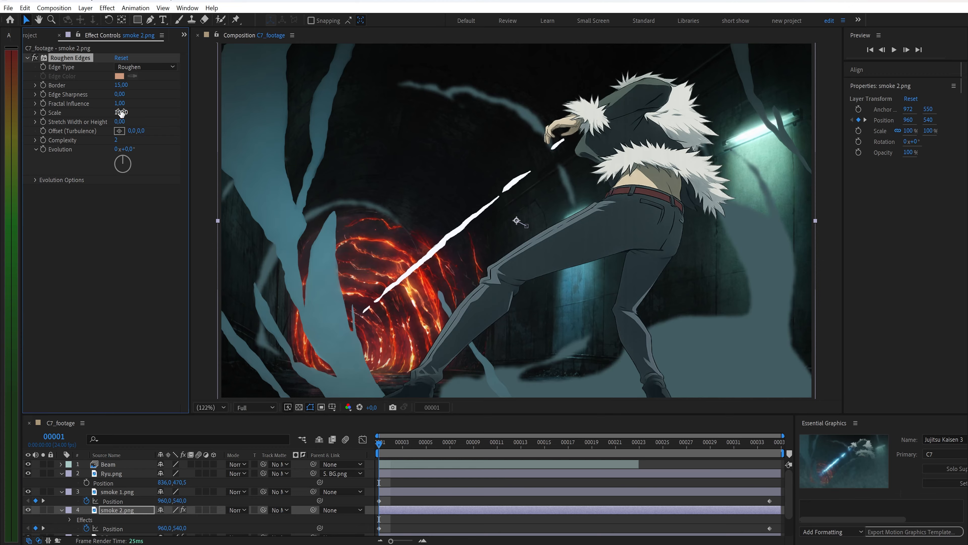
left_click(120, 112)
type("300")
key("Return")
Add a Gaussian Blur to smoke 2.png with Blurriness set to 15
key("ctrl+space")
type("ga")
key("Return")
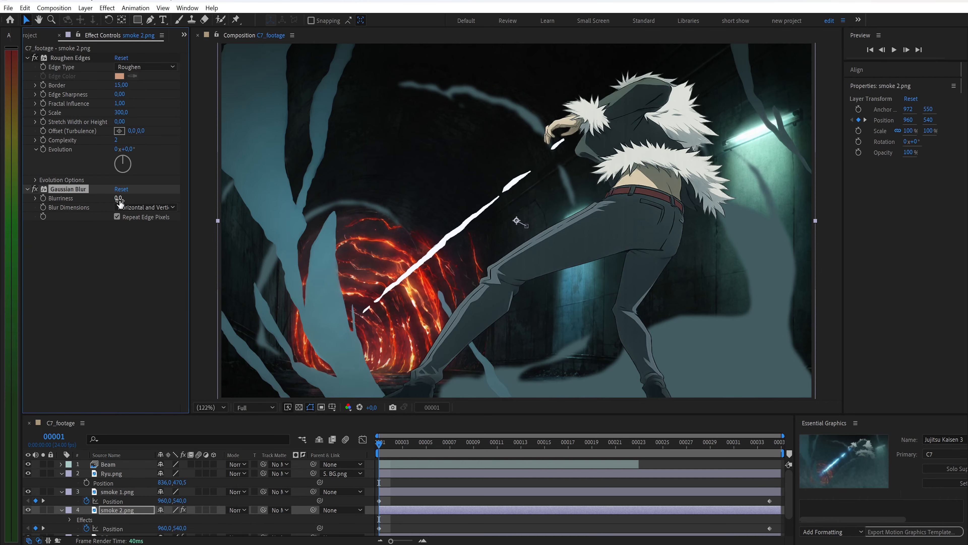
left_click(119, 198)
type("15")
key("Return")
Add Deep Glow to smoke 2.png and set its Exposure to 0.05
key("ctrl+space")
type("de")
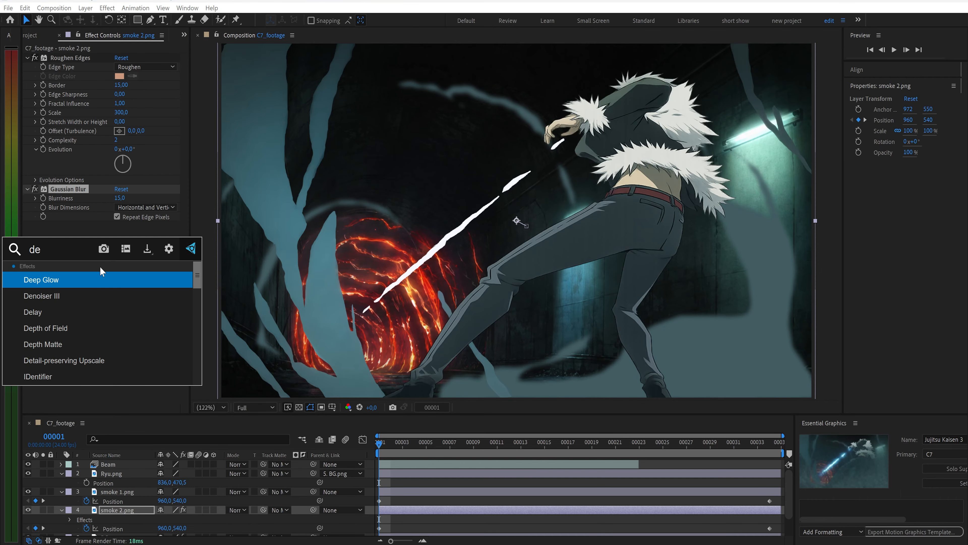
left_click(91, 282)
left_click(119, 197)
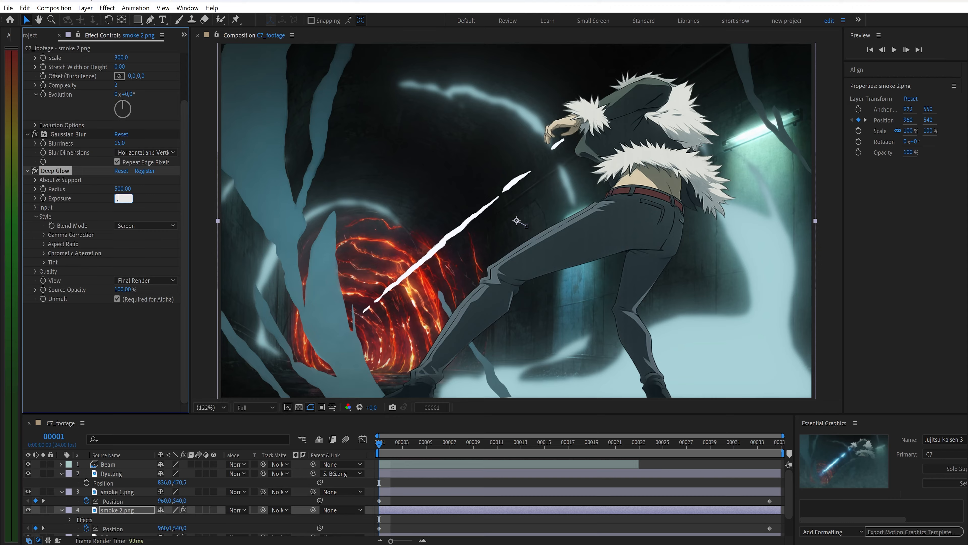
type(",05")
key("Return")
Lower the smoke 2.png layer's opacity to 80%
key("t")
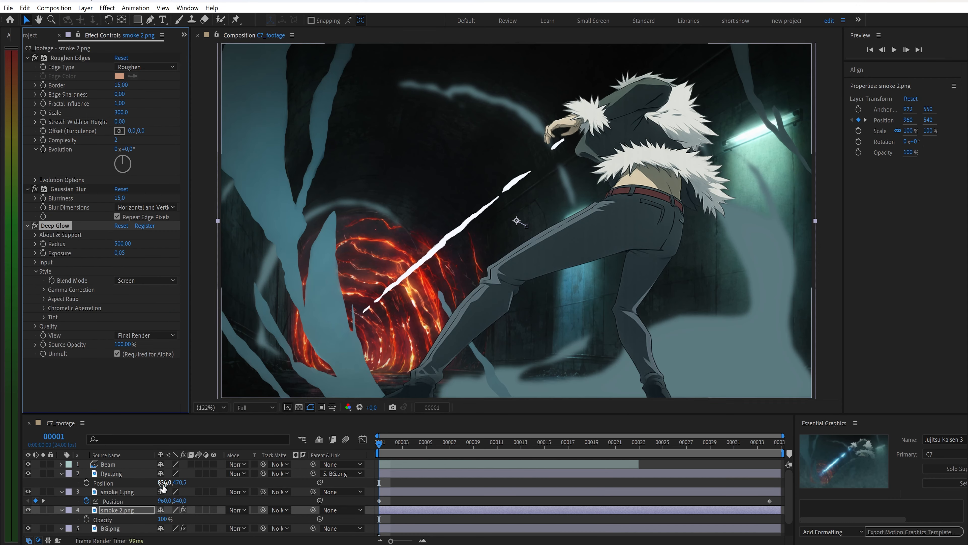
left_click(160, 519)
key("Return")
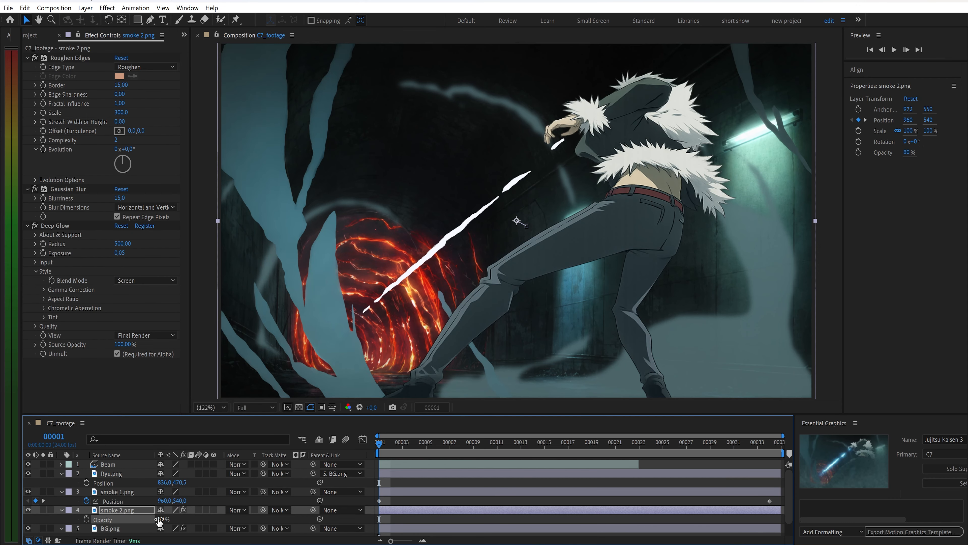
Add Motion Tile to smoke 1.png with Output Height 200 and mirrored edges, and copy smoke 2.png's three effects onto it
left_click(64, 227)
key("ctrl+a")
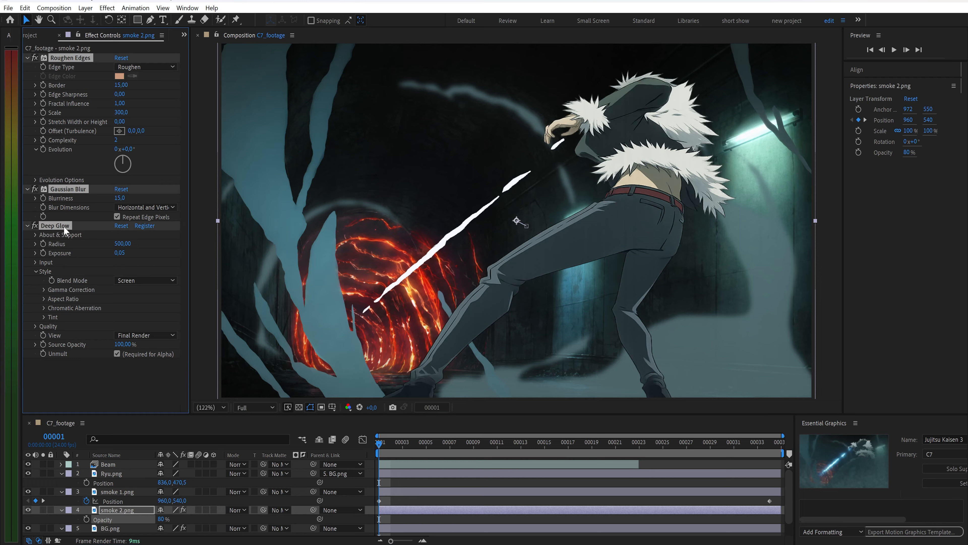
left_click(113, 492)
key("ctrl+space")
type("moti")
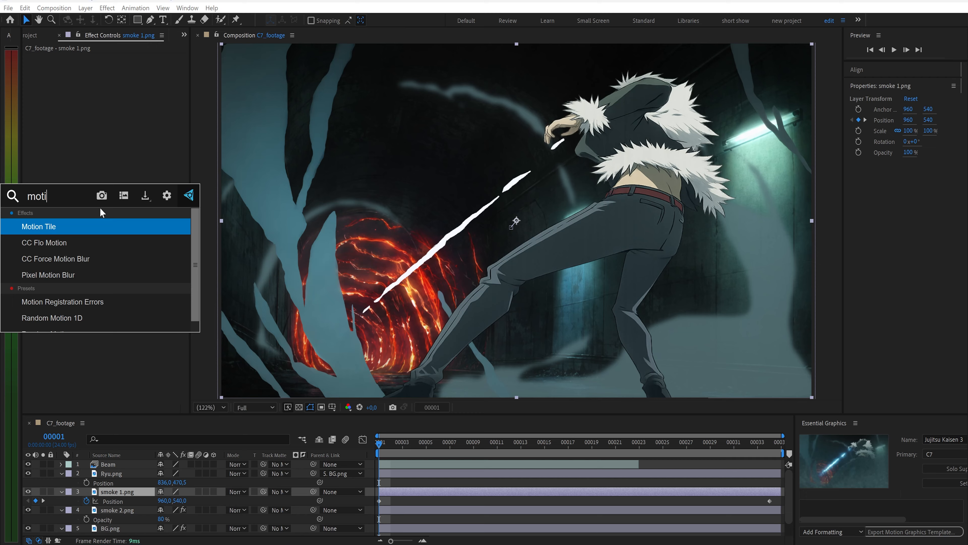
key("Return")
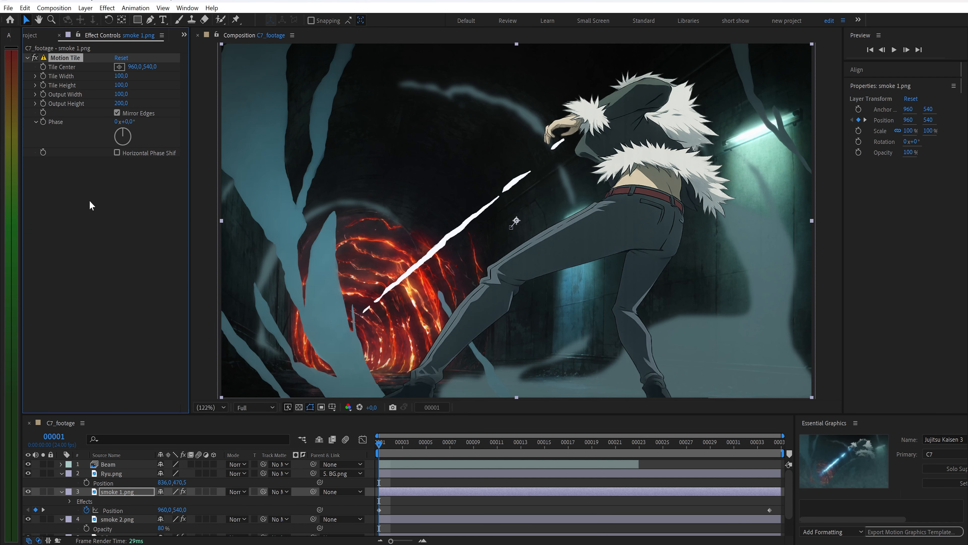
key("ctrl+v")
Set the smoke 1.png layer's opacity to 95%
key("t")
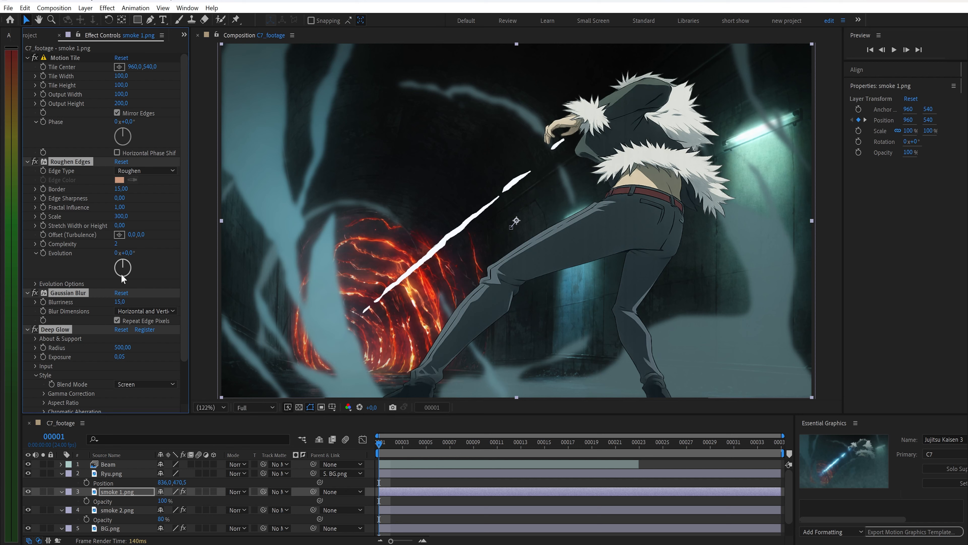
left_click(162, 500)
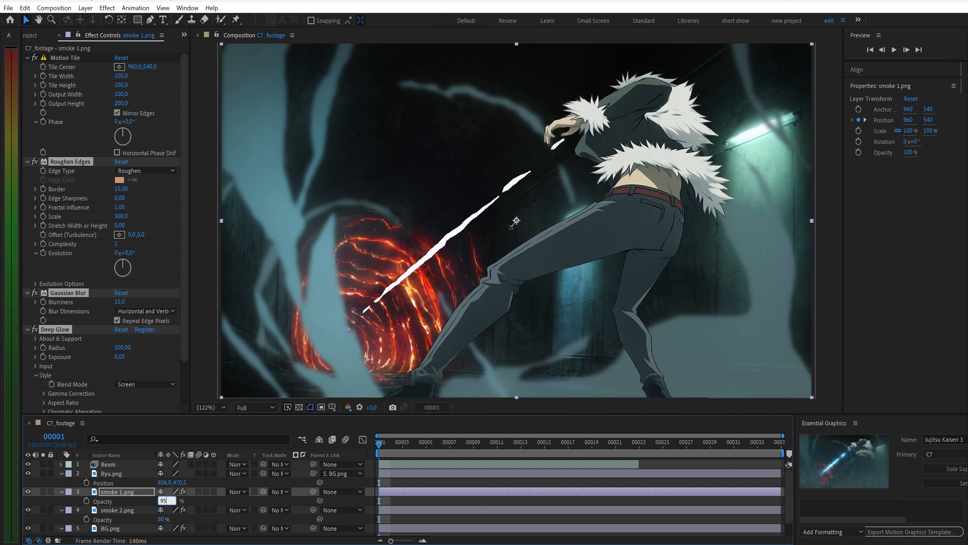
key("Return")
Duplicate the Beam layer and rename the lower copy "Beam distance G"
left_click(134, 465)
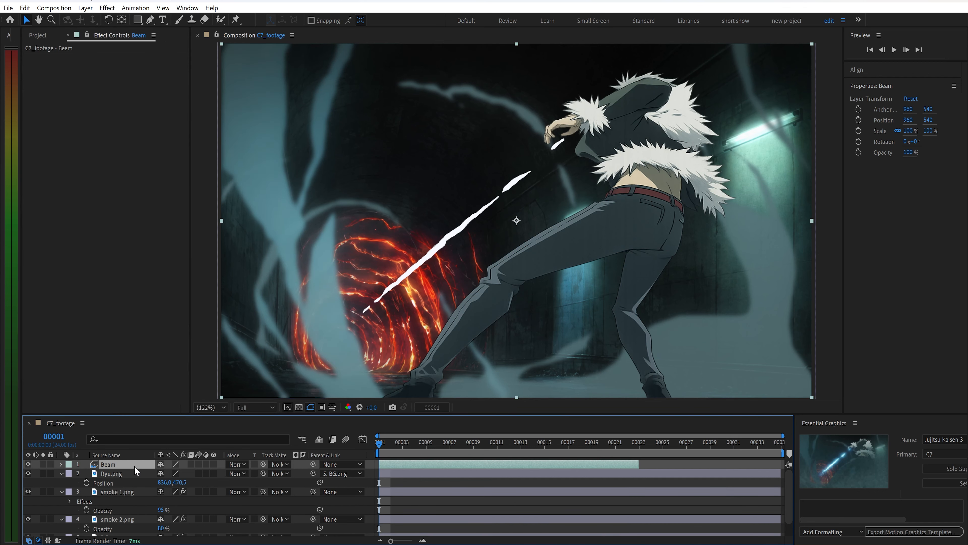
key("ctrl+d")
left_click(134, 476)
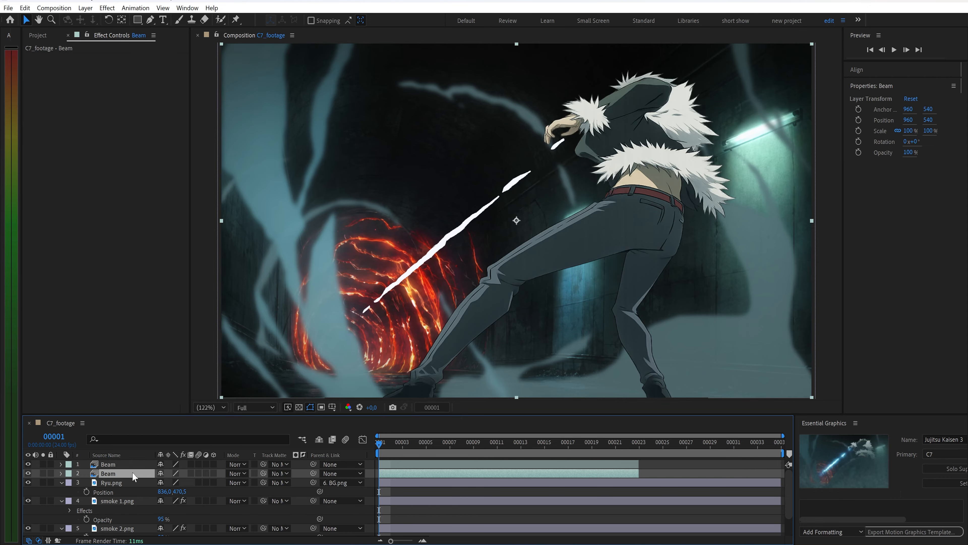
right_click(134, 477)
left_click(152, 442)
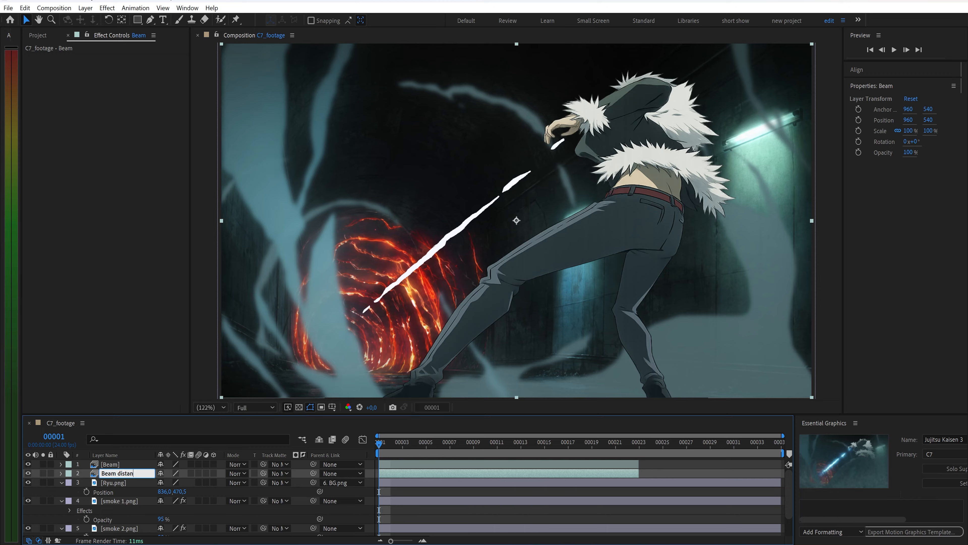
key("Return")
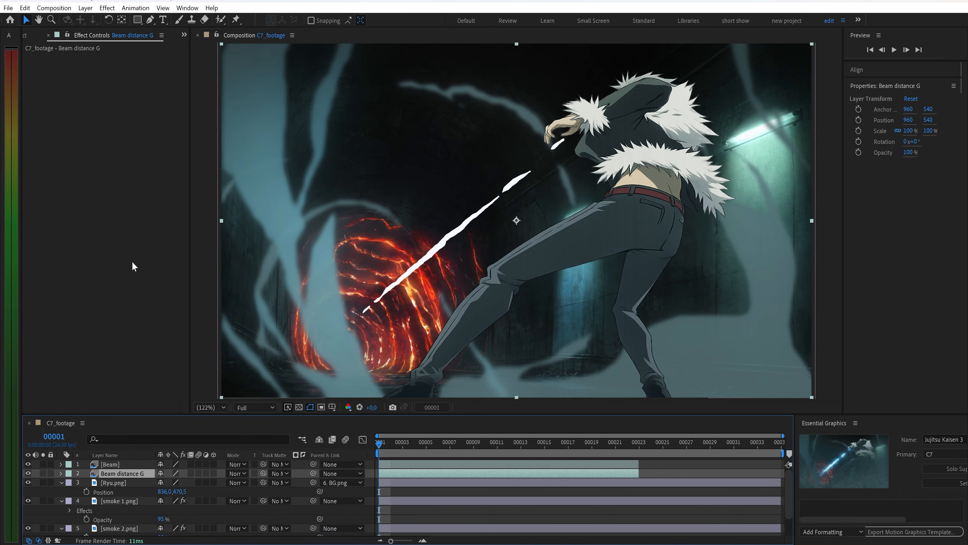
Apply Distance Gradation to Beam distance G, set to Outside with an Outside Threshold of 40
key("ctrl+space")
type("dis")
key("Return")
left_click(141, 78)
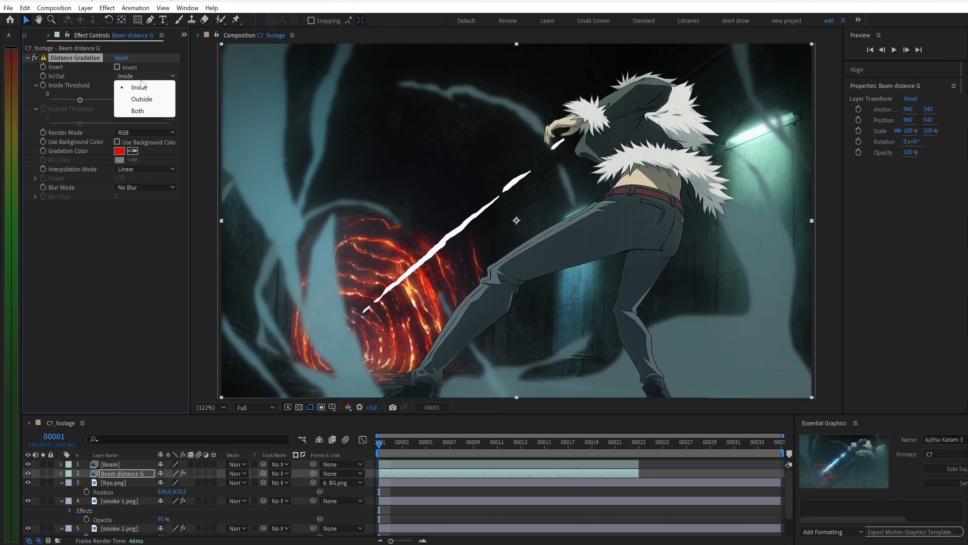
left_click(141, 99)
left_click_drag(119, 109, 122, 121)
Set the Distance Gradation colour to blue 1E60BF and its Blur Mode to Blur with Blur Size 50
left_click(119, 151)
key("ctrl+v")
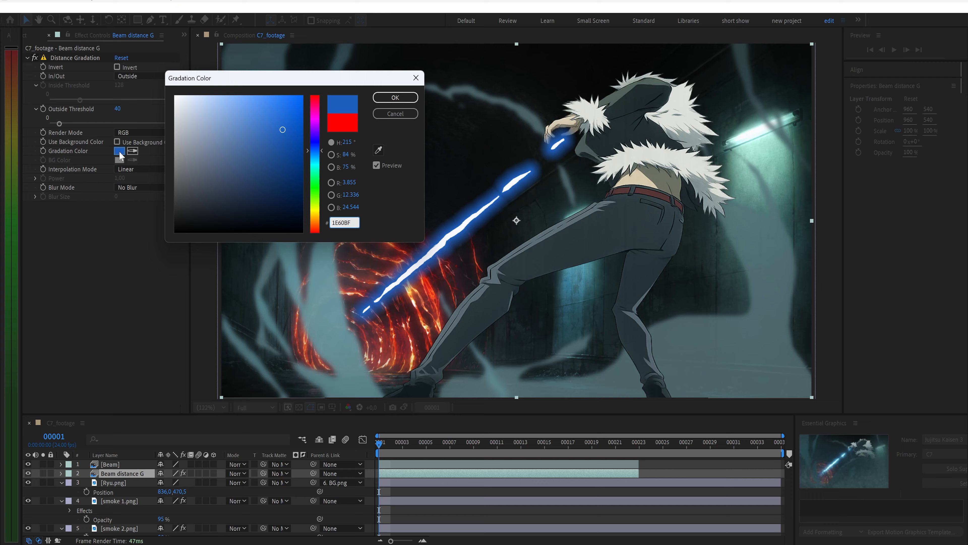
key("Return")
left_click(133, 187)
left_click(137, 222)
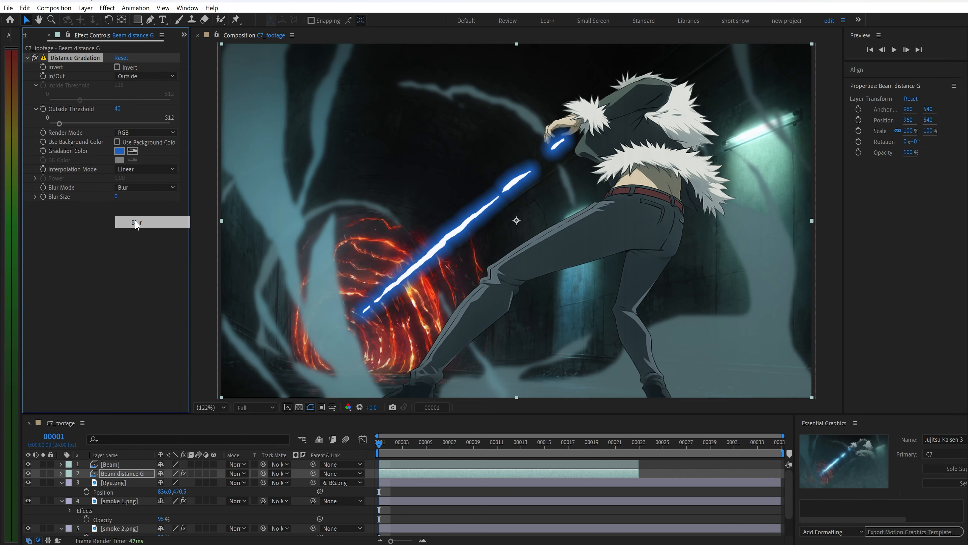
left_click(116, 196)
key("Return")
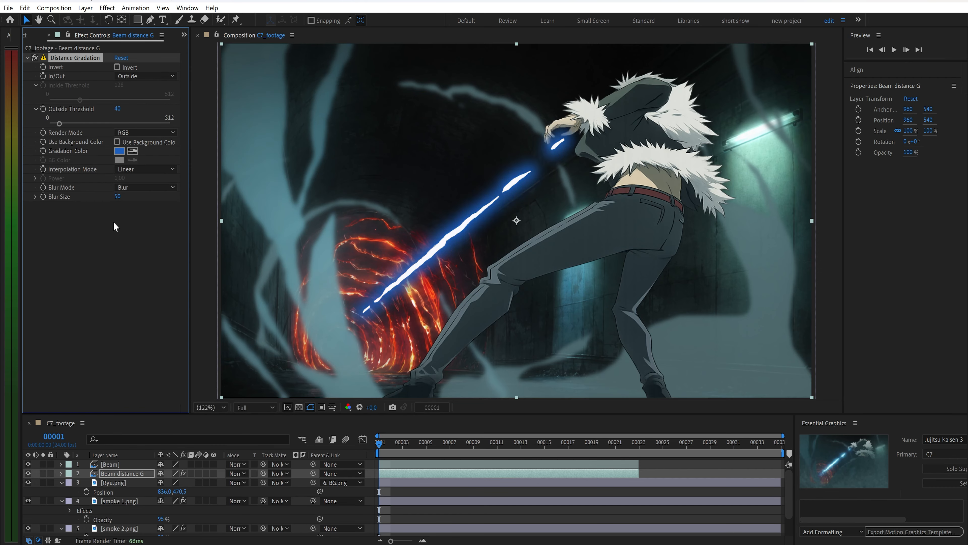
Add the Deep Glow effect to the Beam distance G layer
key("ctrl+space")
type("d")
key("Return")
Keyframe the opacity of Beam distance G at 30% on frame 1
key("t")
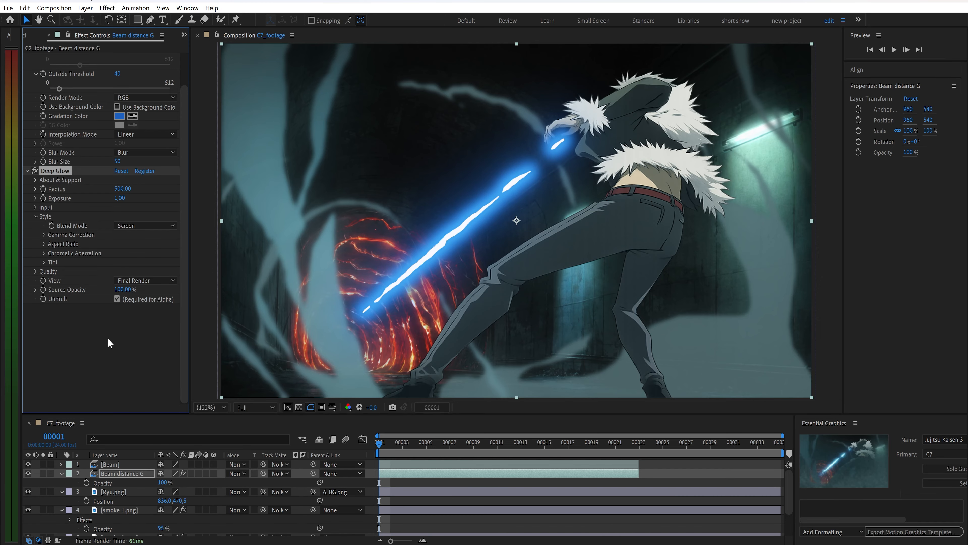
left_click(87, 482)
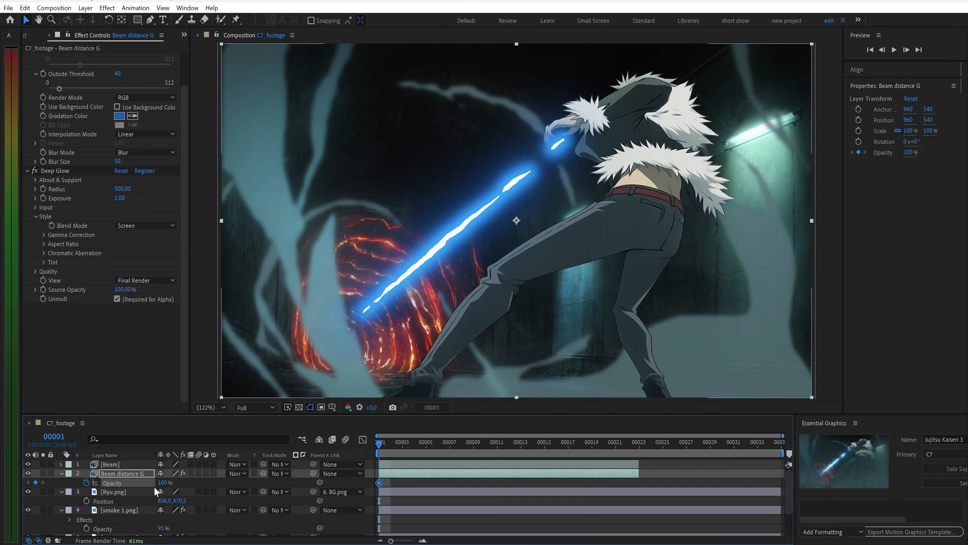
left_click(161, 482)
type("30")
key("Return")
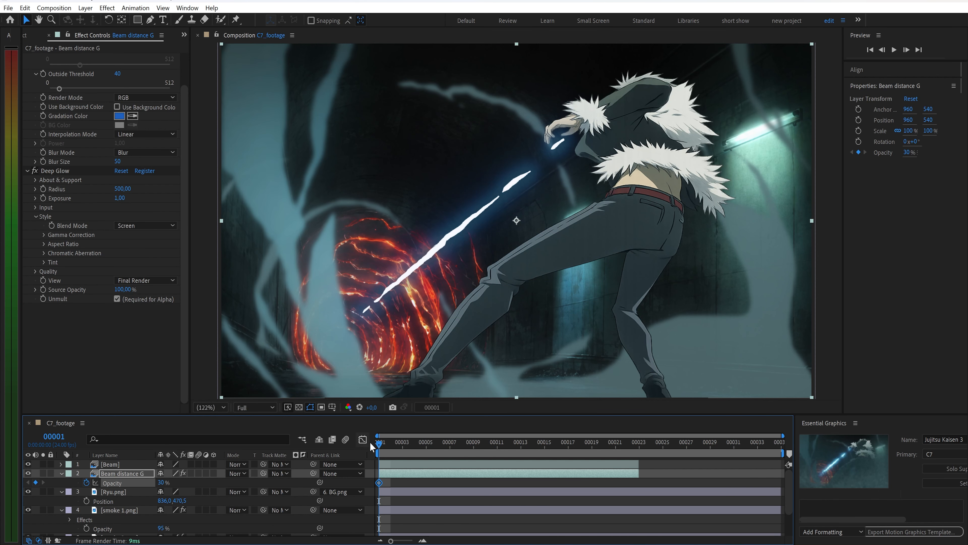
Keyframe the opacity of Beam distance G at 5% on frame 23, at the end of the layer
left_click(509, 443)
left_click_drag(521, 445, 639, 449)
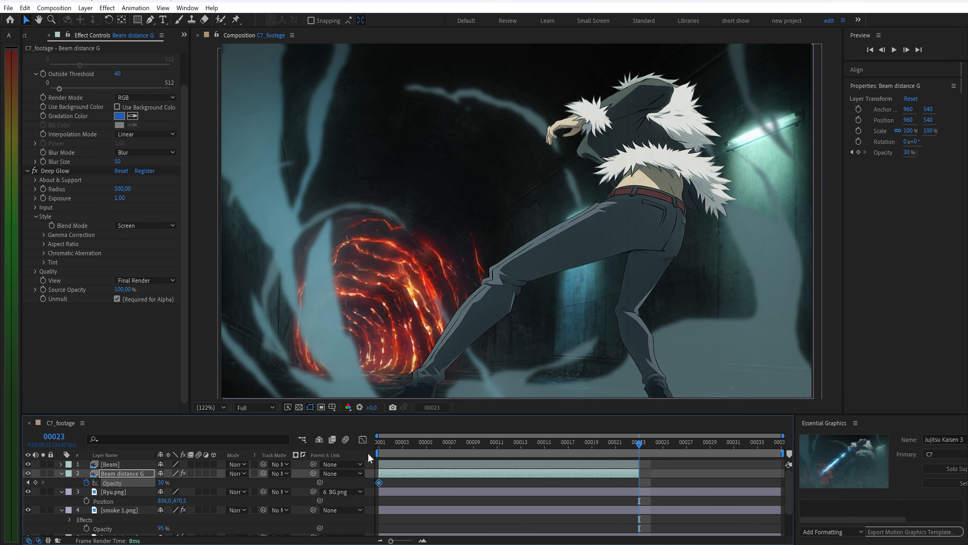
left_click(162, 483)
type("5")
key("Return")
Set Beam distance G's blending mode to Add and preview the animation from the first frame
left_click(230, 473)
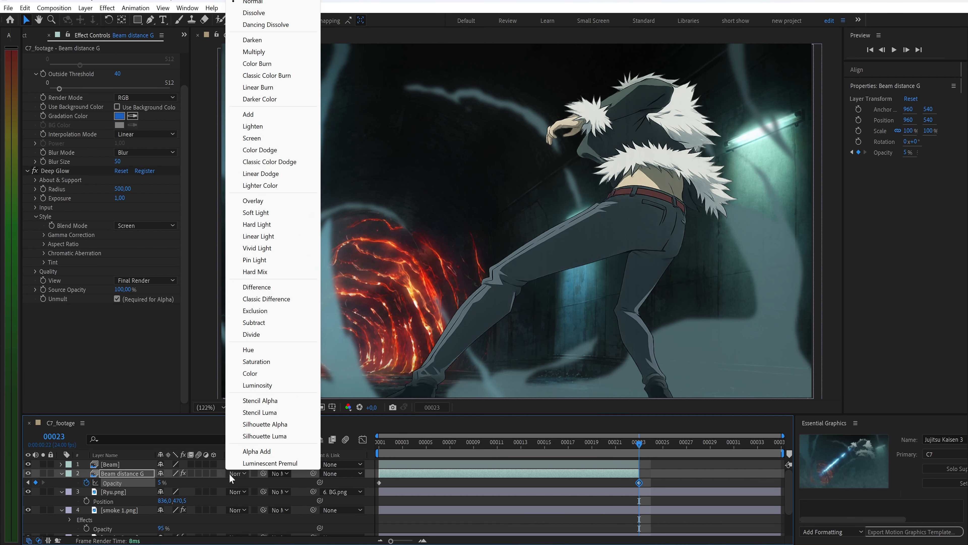
left_click(286, 115)
left_click_drag(637, 448, 349, 448)
key("space")
Apply Roughen Edges to the original Beam layer and set its Border to 5
left_click(133, 465)
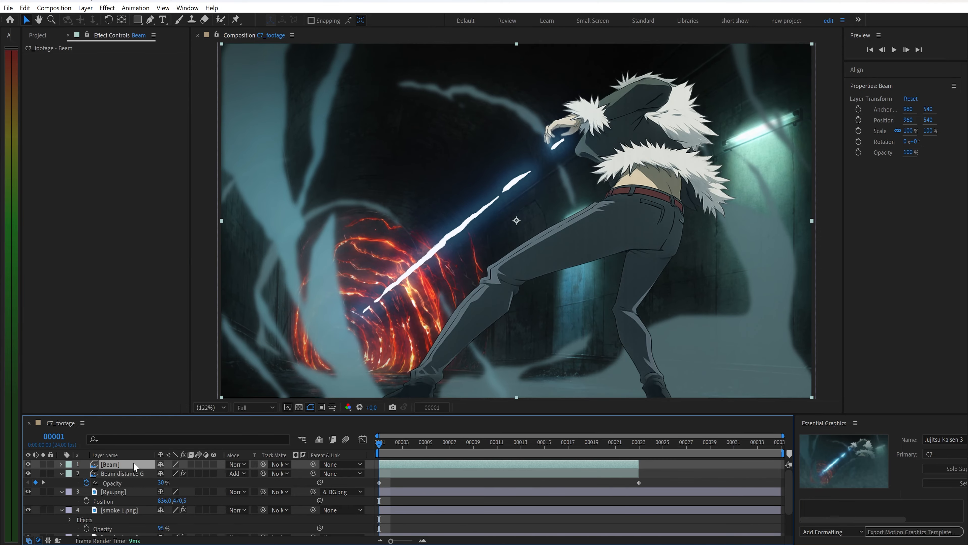
key("ctrl+space")
type("rou")
key("Return")
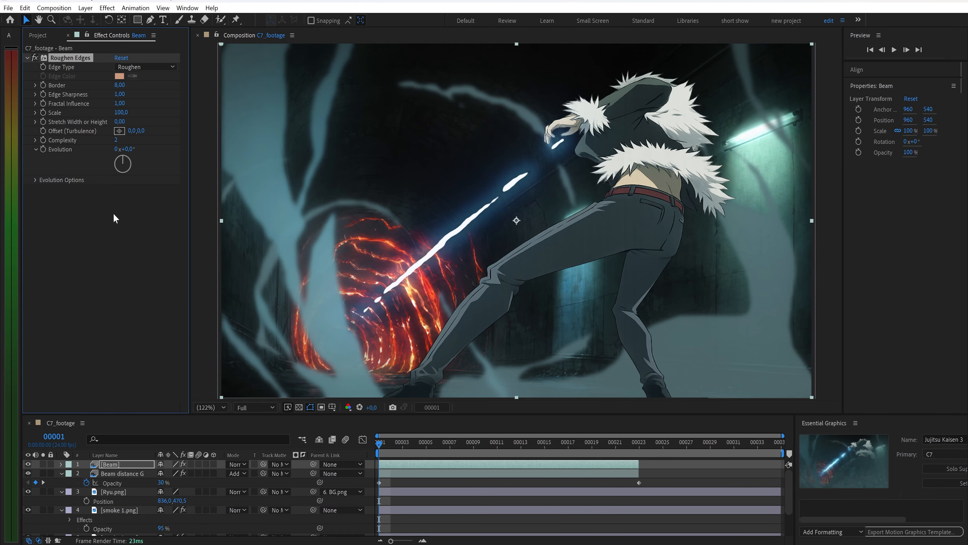
left_click(120, 85)
type("5")
key("Return")
Set the Beam's Roughen Edges to Edge Sharpness 0, Fractal Influence 0 and Scale 500
left_click(120, 95)
type("0")
key("Return")
left_click(121, 104)
type("0")
key("Return")
left_click(121, 113)
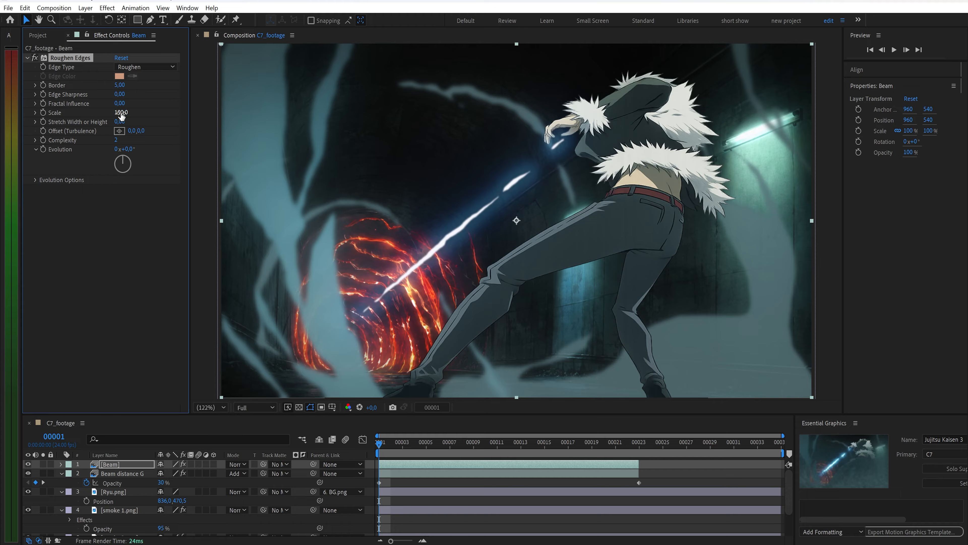
type("500")
key("Return")
Add Starglow to the Beam layer with the Electric Cross preset
key("ctrl+space")
type("st")
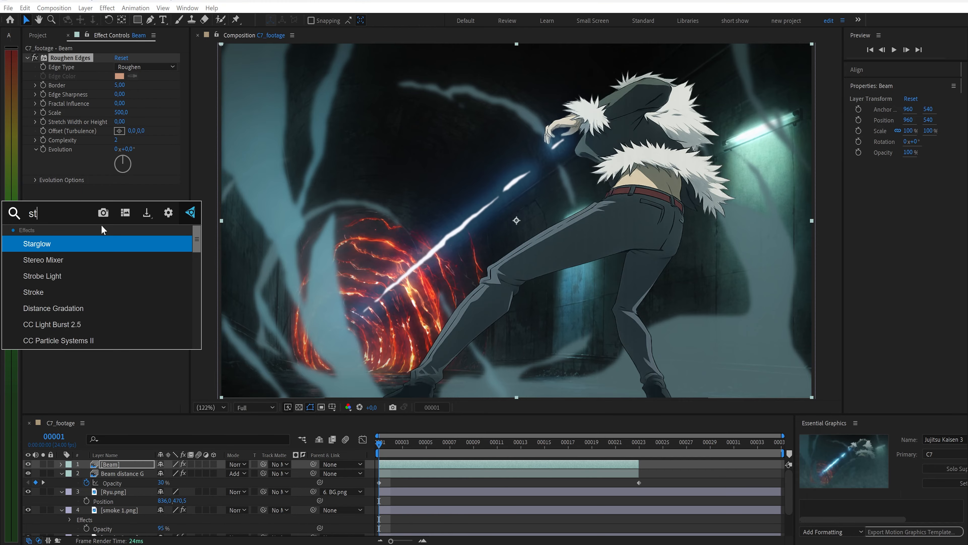
key("Return")
left_click(123, 232)
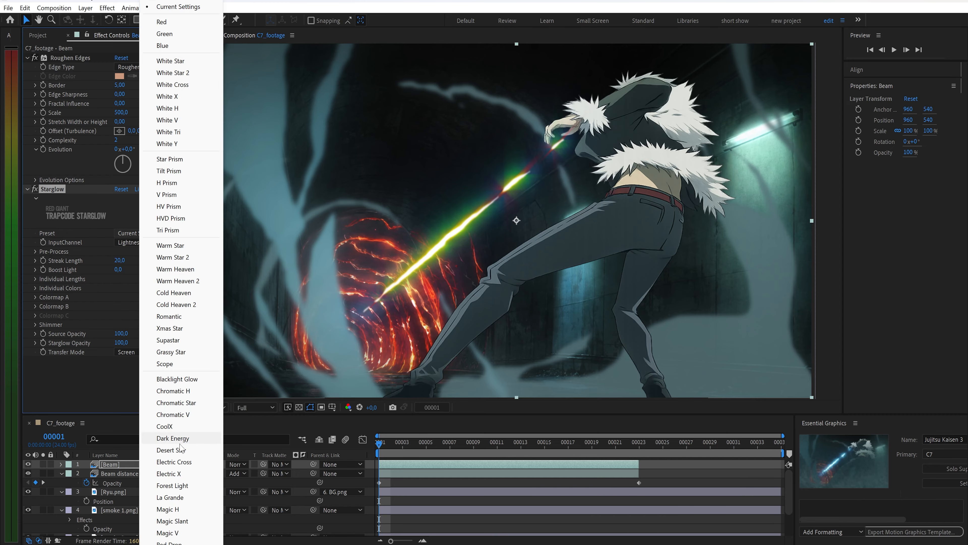
left_click(173, 461)
Set Starglow's pre-process Threshold to 0 and Threshold Soft to 100
left_click(36, 252)
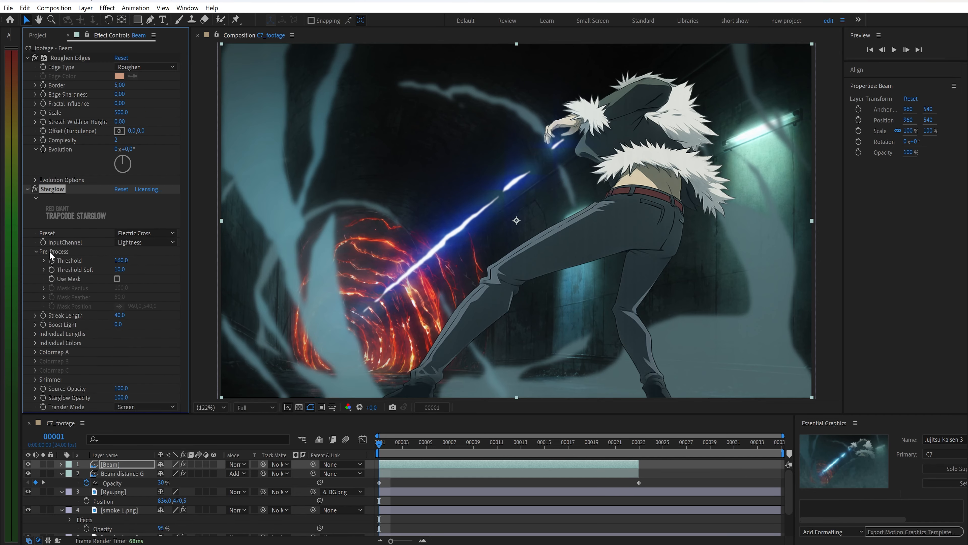
left_click(120, 261)
type("0")
key("Return")
left_click(120, 269)
type("100")
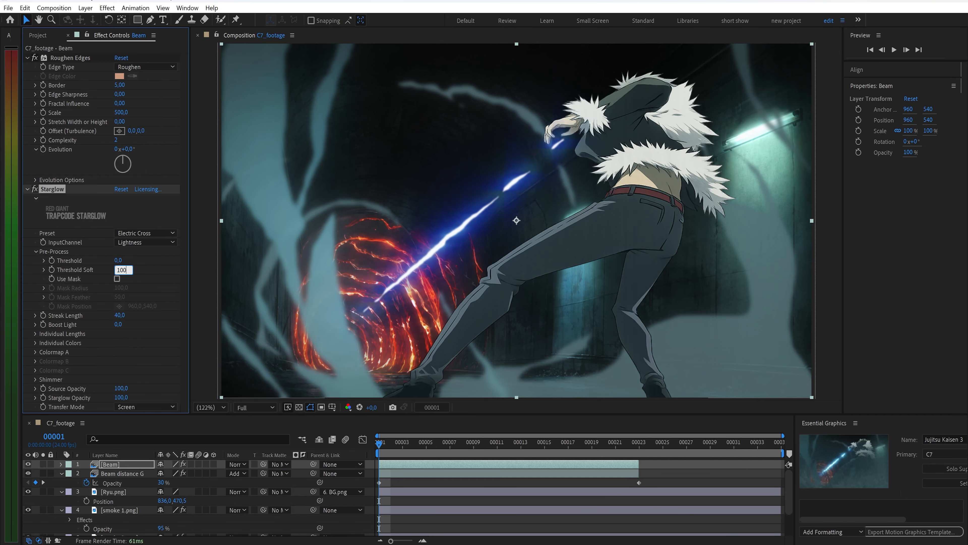
key("Return")
Set Starglow's Streak Length to 5 and its individual Up and Down lengths to 0
left_click_drag(119, 315, 110, 317)
left_click(35, 334)
scroll(76, 324, "down", 1)
left_click(118, 327)
type("0")
key("Return")
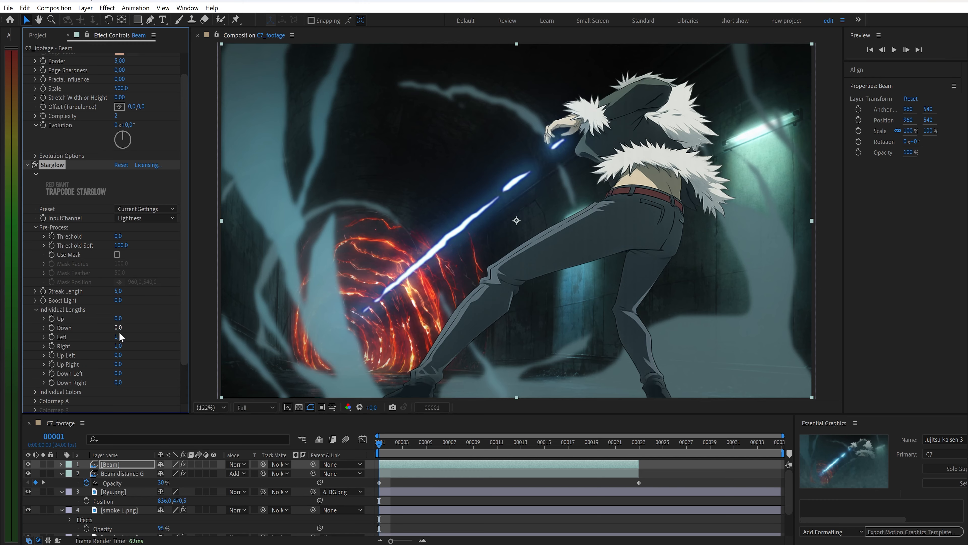
Set Starglow's diagonal lengths to Up Left 2, Up Right 1, Down Left 1 and Down Right 2
left_click(118, 356)
type("2")
key("Return")
left_click(118, 365)
type("1")
key("Return")
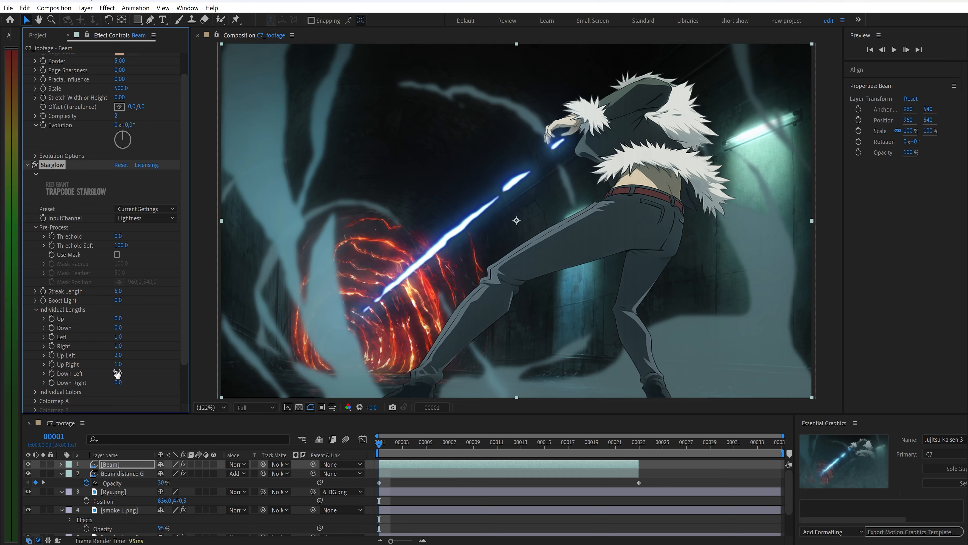
left_click(117, 372)
type("1")
key("Return")
left_click(118, 382)
type("2")
Switch Starglow's Colormap A to One Color and paste in the copied light blue as its colour
scroll(47, 379, "down", 1)
left_click(36, 377)
scroll(37, 376, "down", 1)
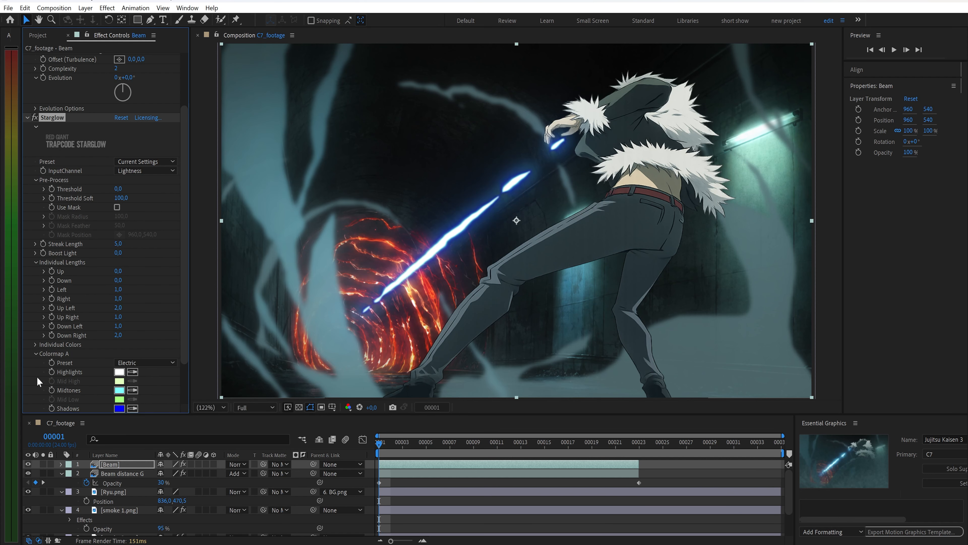
left_click(123, 363)
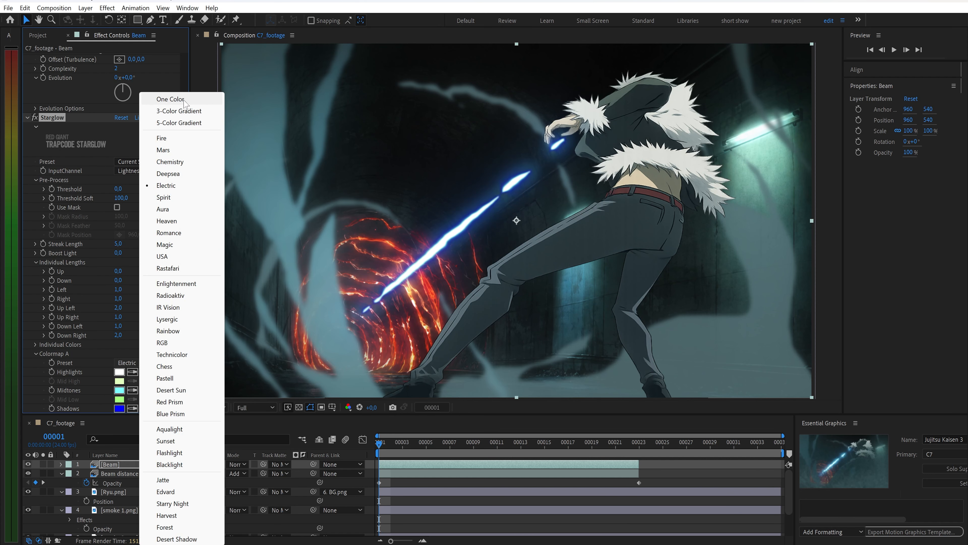
left_click(169, 99)
scroll(145, 248, "down", 1)
scroll(120, 343, "up", 1)
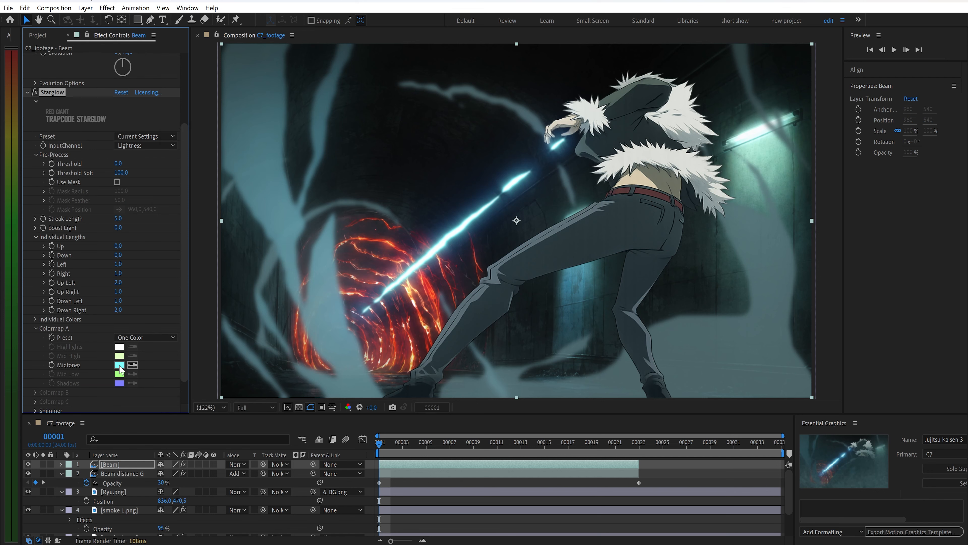
left_click(119, 365)
key("ctrl+v")
key("Return")
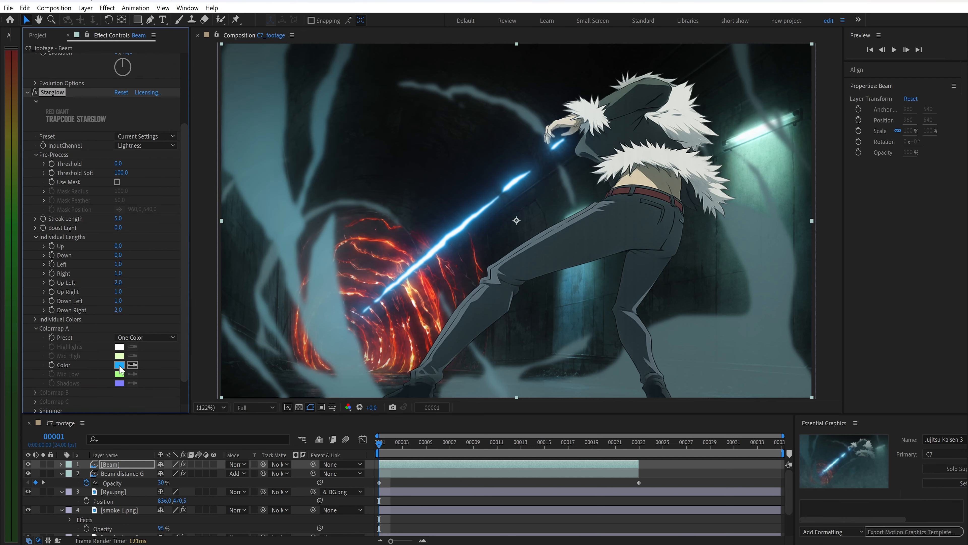
Add a Glow effect to the Beam layer with Glow Radius 30 and Glow Intensity 0.5
key("ctrl+space")
type("glo")
key("Return")
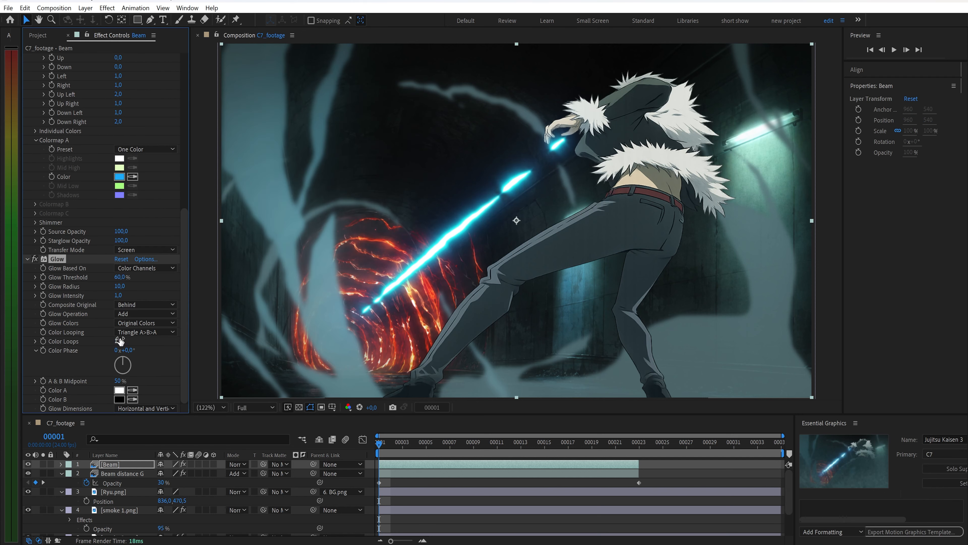
left_click(117, 287)
type("30")
key("Return")
left_click(118, 295)
type("0,5")
key("Return")
Add Deep Glow to the Beam layer with Radius 200 and Exposure 0.05
key("ctrl+space")
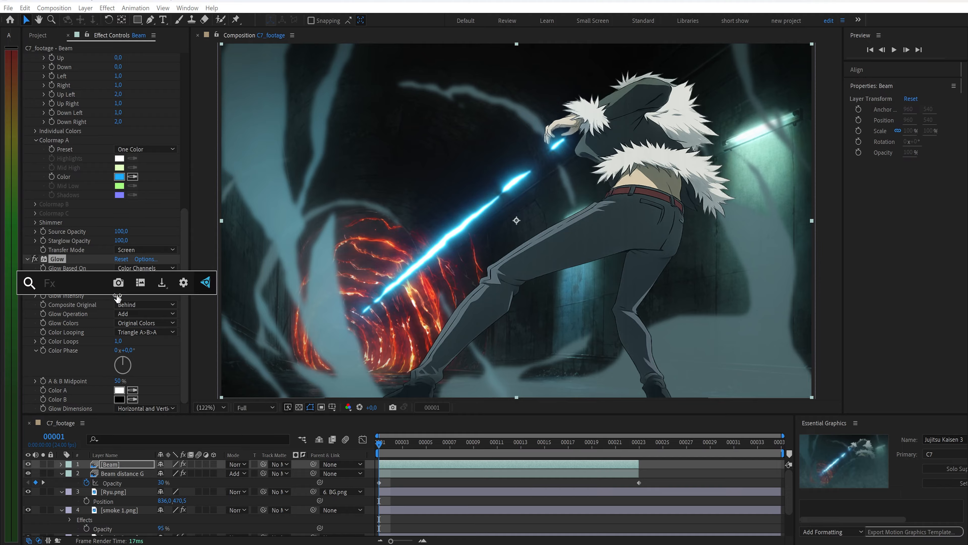
type("deep")
key("Return")
left_click(122, 188)
type("200")
key("Return")
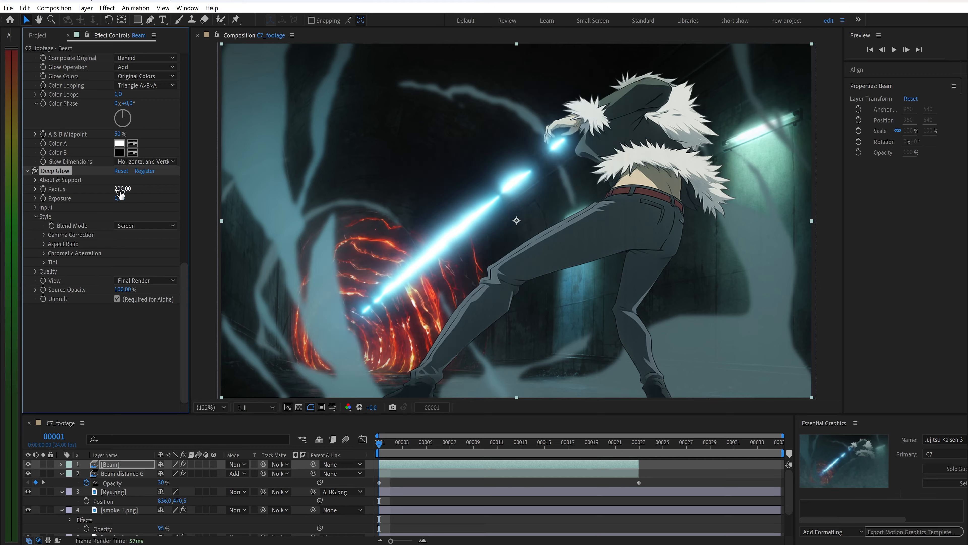
left_click(119, 197)
type(",0")
key("Return")
key("t")
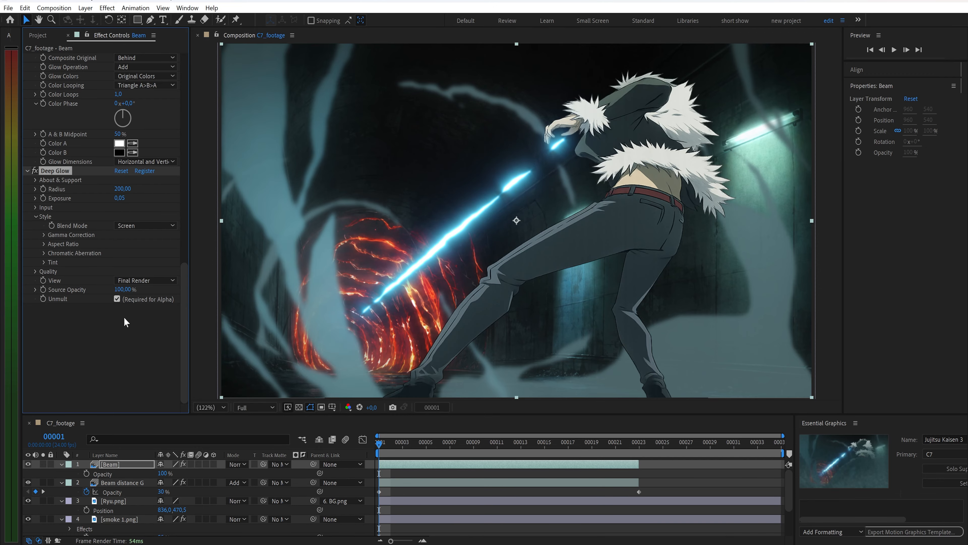
Set the Beam layer's opacity to 90%
left_click(163, 473)
type("90")
key("Return")
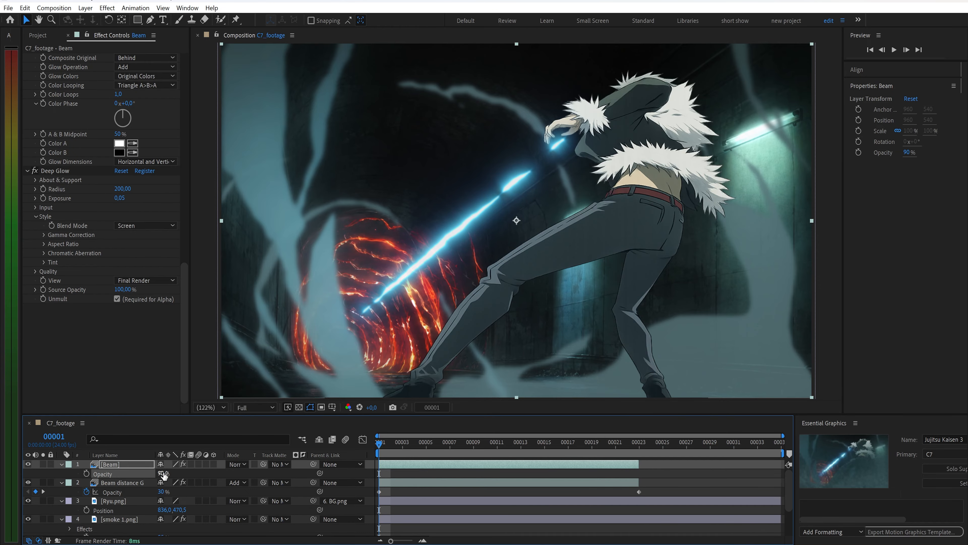
Create a solid named smoke in the copied dark teal colour and place it directly above the Ryu.png layer
key("ctrl+y")
type("smoke")
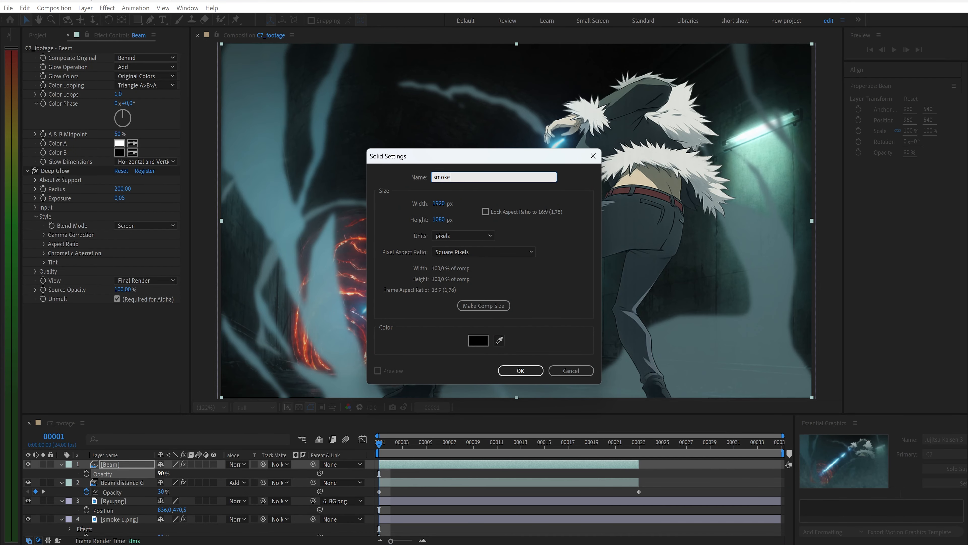
left_click(473, 341)
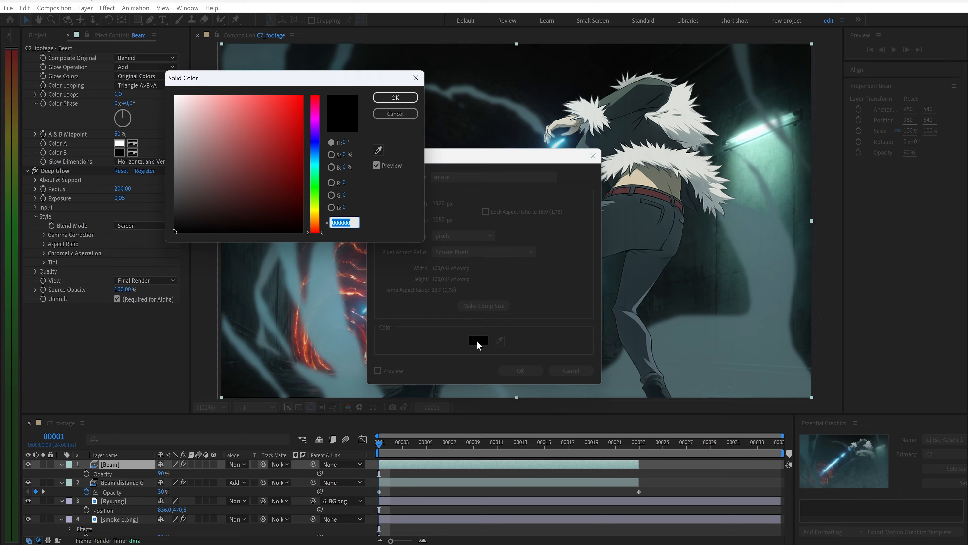
key("ctrl+v")
key("Return")
left_click(503, 370)
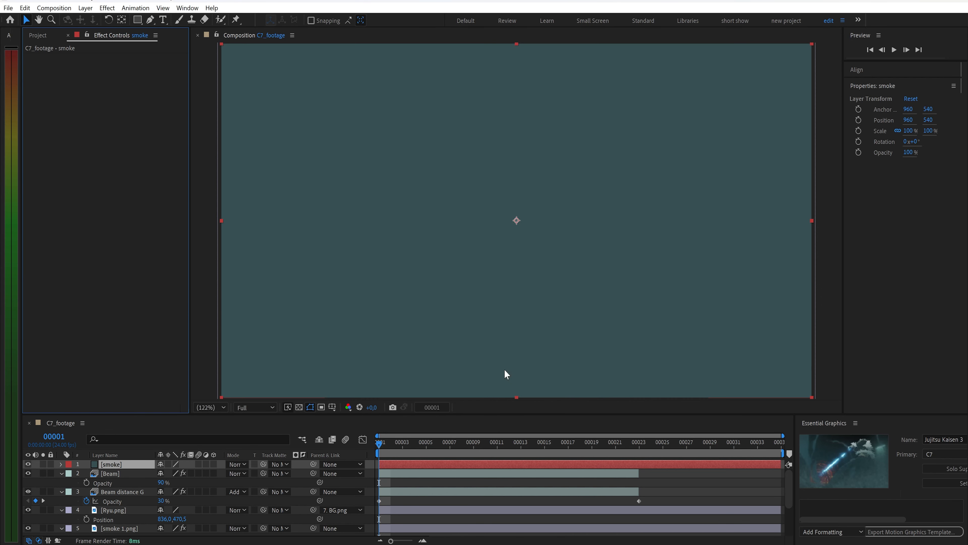
left_click_drag(127, 466, 125, 499)
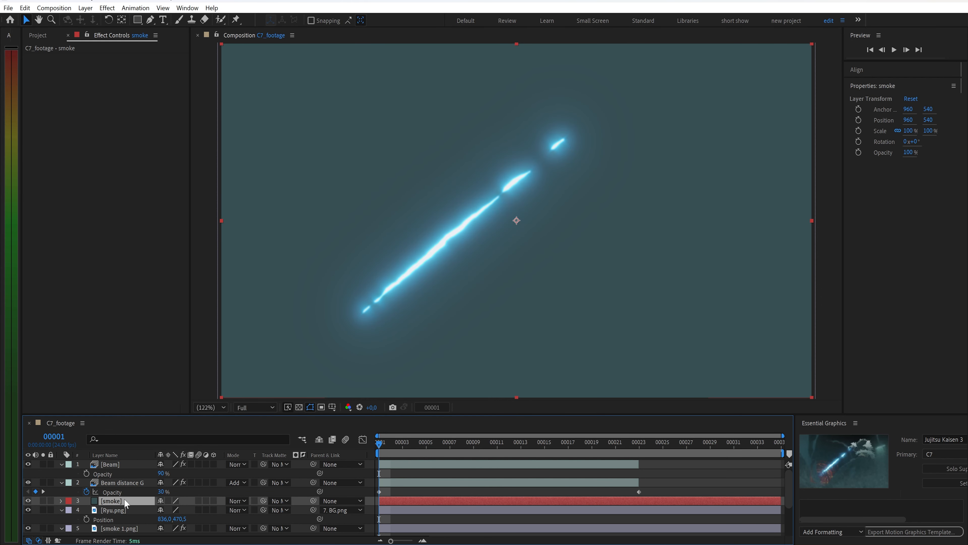
Draw a closed wavy mask on the smoke solid that leaves out the frame's upper strip and extends past its other edges
left_click(150, 21)
mouse_move(239, 135)
left_mouse_down()
mouse_move(304, 61)
mouse_move(442, 117)
mouse_move(599, 134)
mouse_move(771, 116)
mouse_move(818, 231)
mouse_move(794, 365)
left_mouse_up()
left_click(749, 385)
left_click(677, 377)
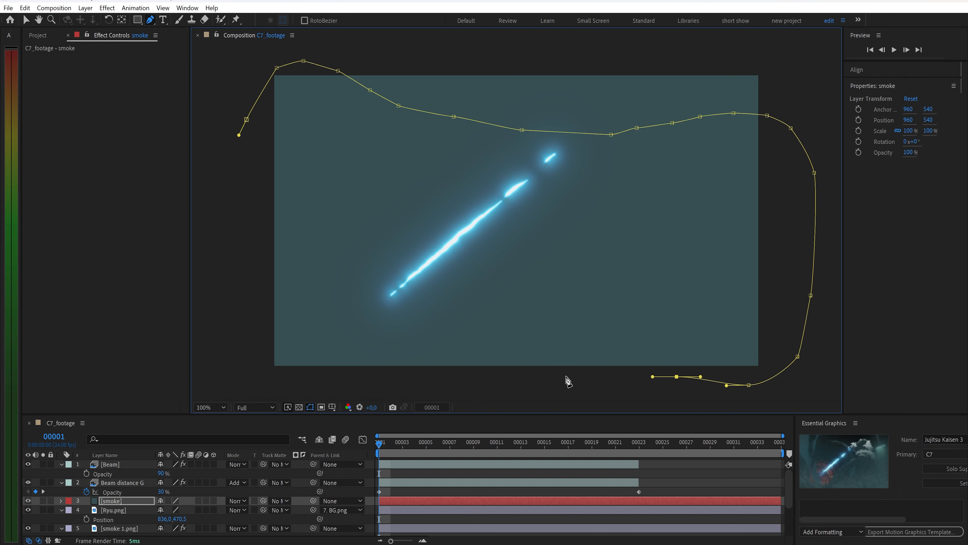
left_click(361, 383)
left_click(275, 372)
left_click(241, 367)
left_click(239, 135)
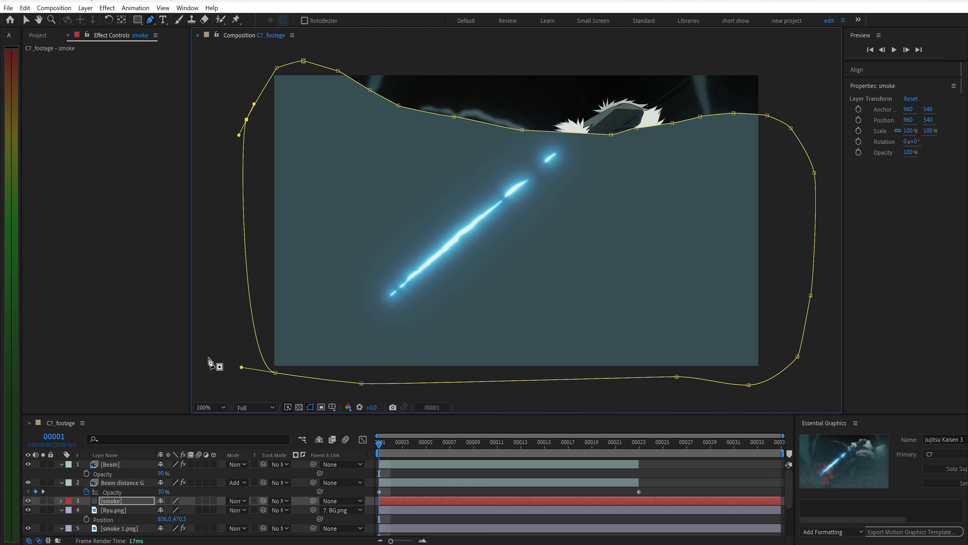
Set the Mask Feather of the smoke solid's mask to 700 pixels
key("shift+slash")
key("f")
left_click(172, 519)
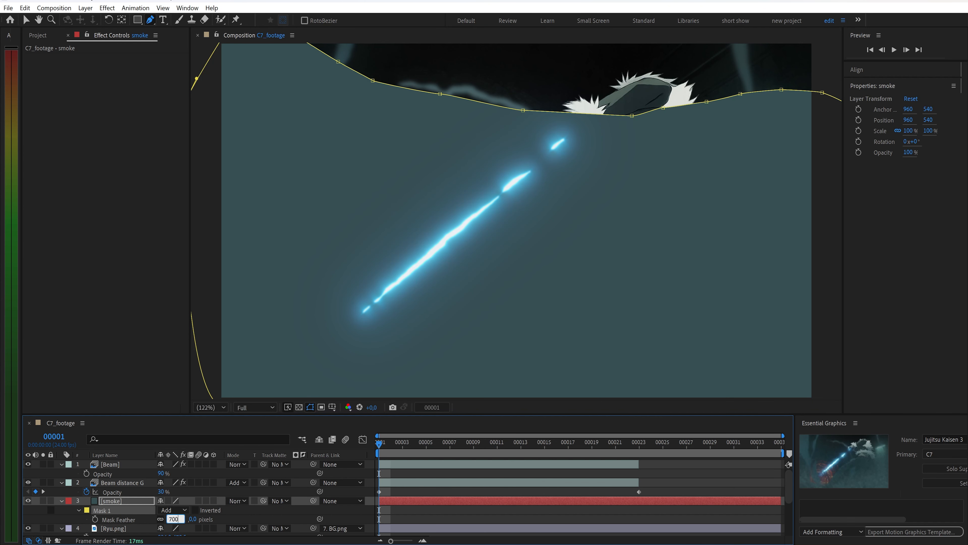
key("Return")
Add a Noise effect to the smoke solid with Amount of Noise 5%
key("ctrl+space")
type("noi")
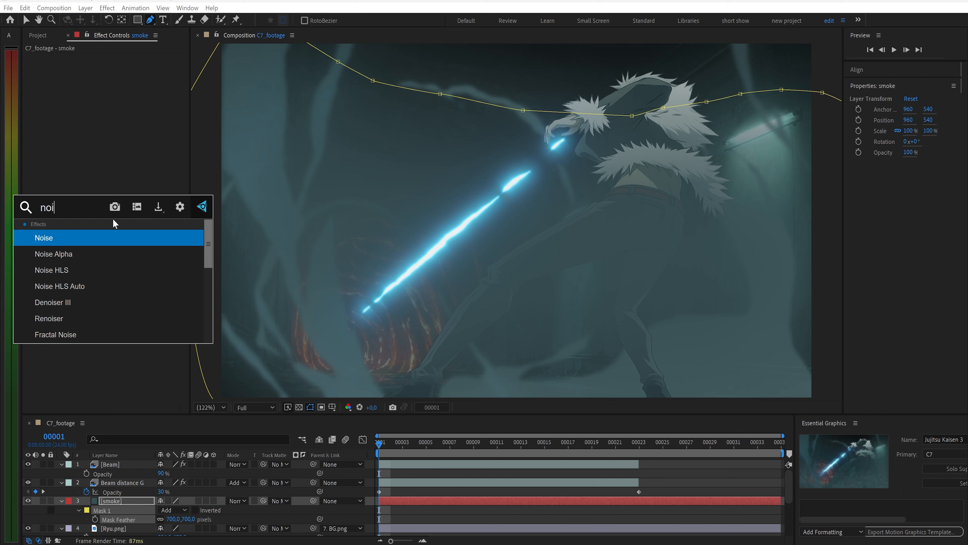
key("Return")
left_click(119, 68)
type("5")
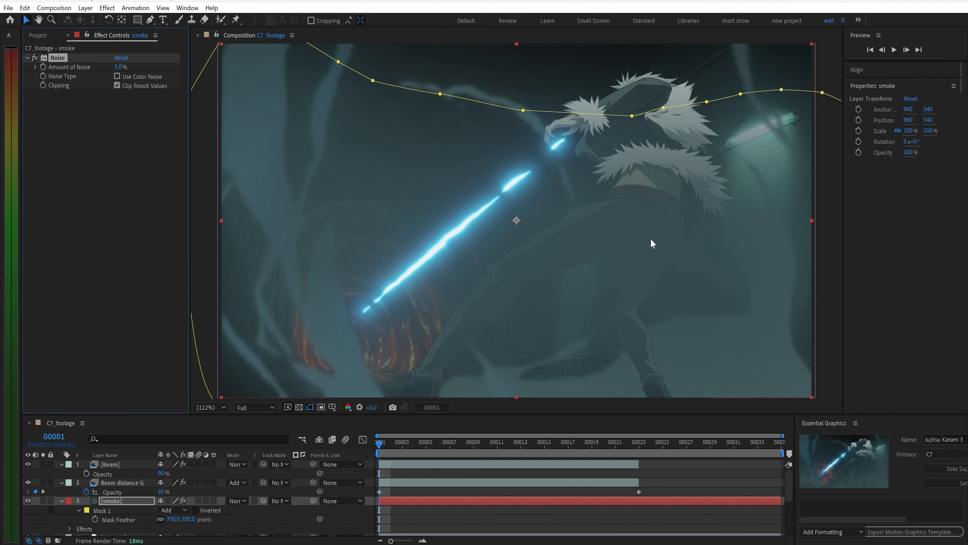
Add Fast Box Blur to the smoke solid with Blur Radius 5
key("ctrl+space")
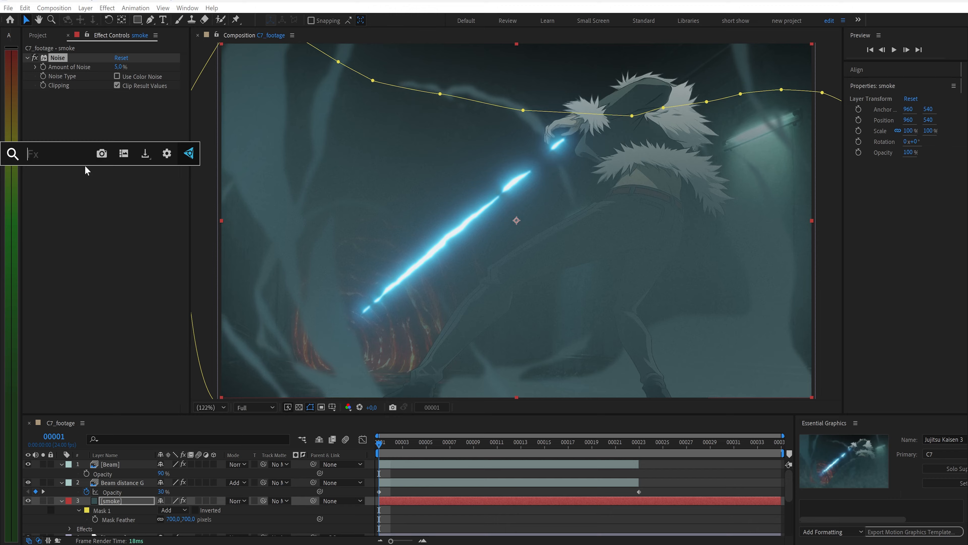
type("fas")
left_click(79, 184)
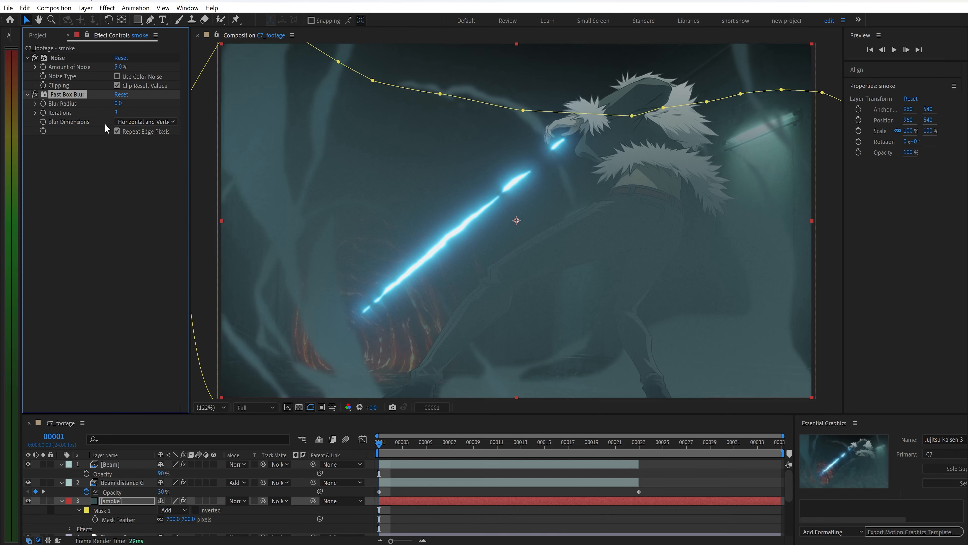
left_click(118, 103)
key("Return")
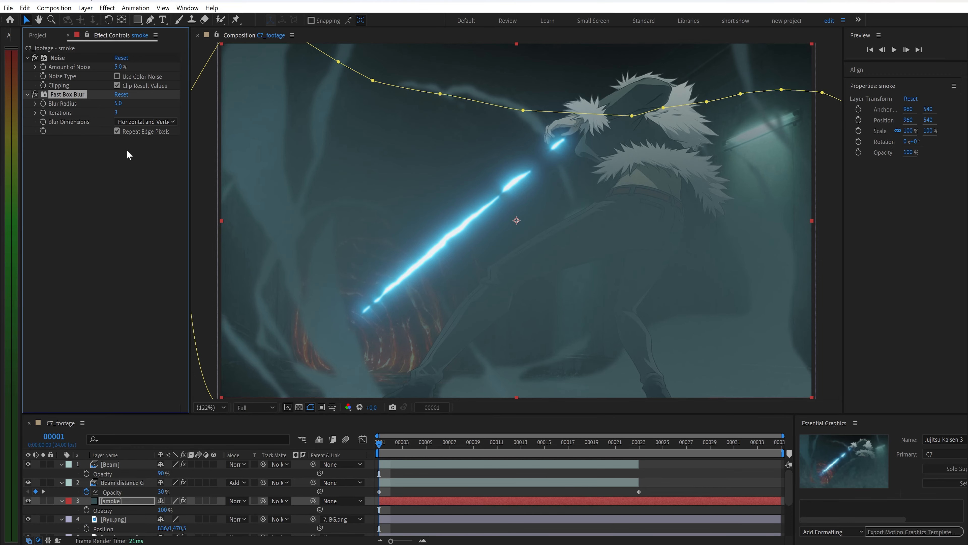
Keyframe the smoke solid's opacity from 90% at frame 1 to 70% at frame 34
left_click_drag(168, 510, 164, 512)
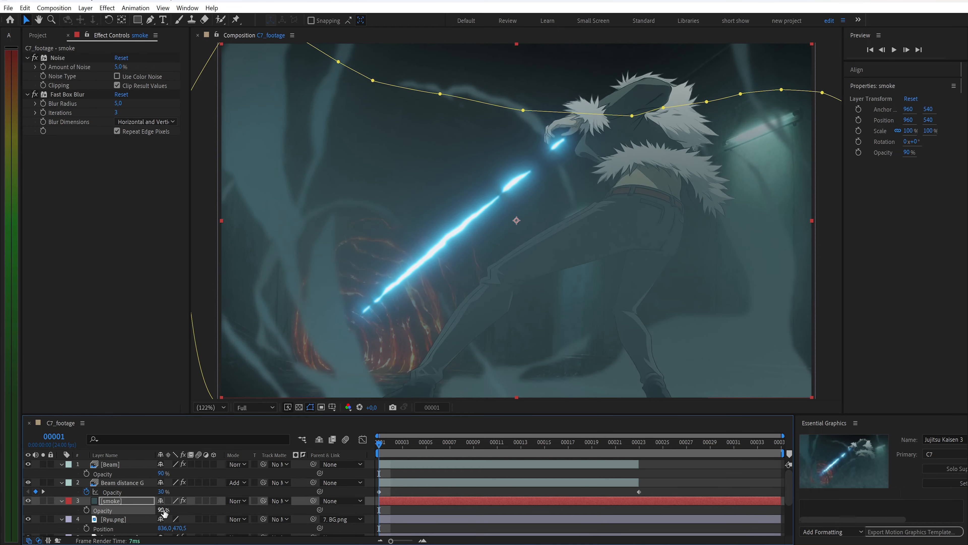
left_click(87, 510)
left_click_drag(382, 445, 770, 447)
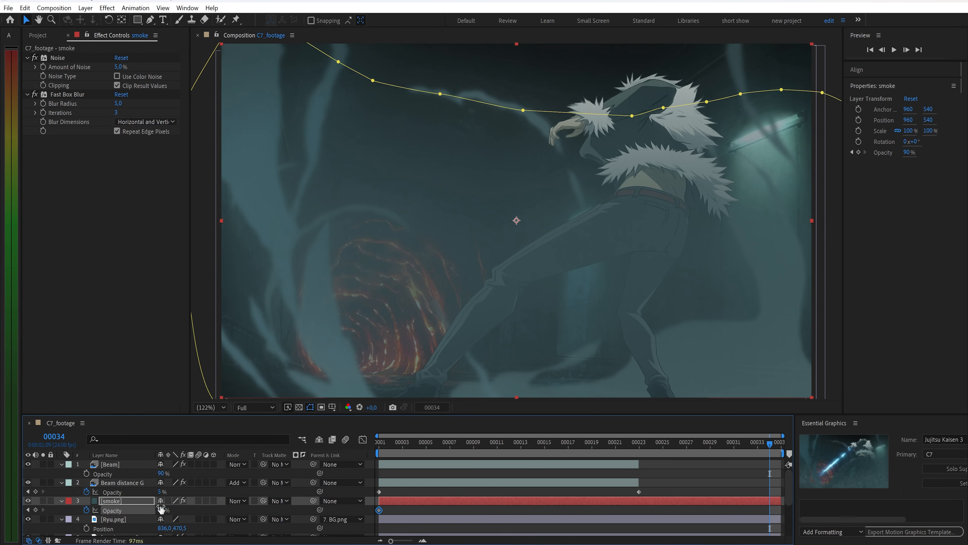
left_click_drag(161, 509, 161, 510)
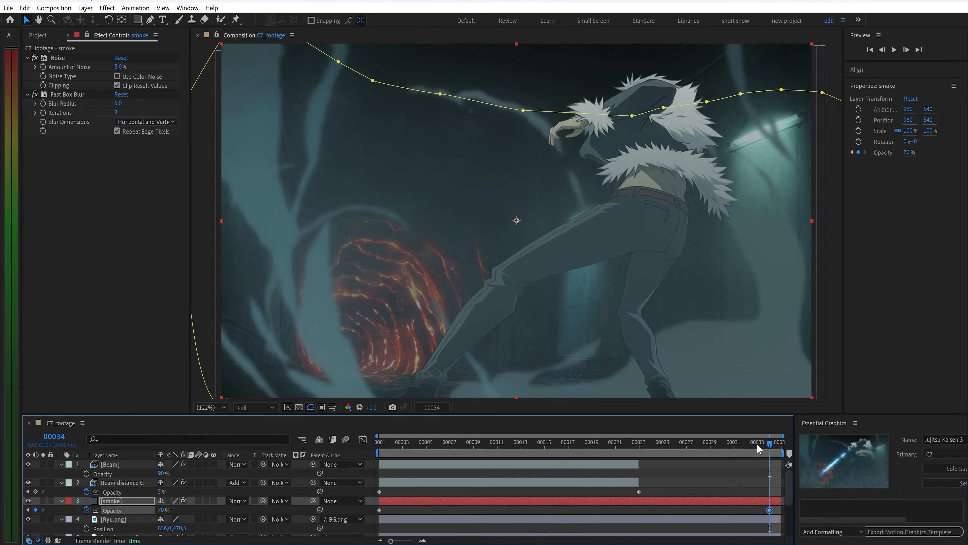
left_click_drag(757, 447, 379, 442)
Duplicate the smoke solid, set the copy's blending mode to Overlay and its Amount of Noise to 10%
key("ctrl+d")
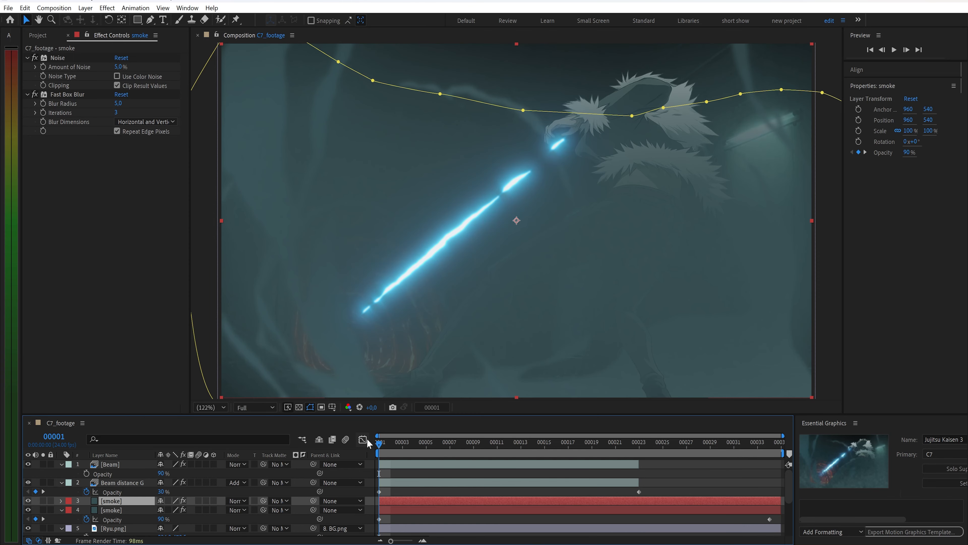
left_click(234, 500)
left_click(276, 229)
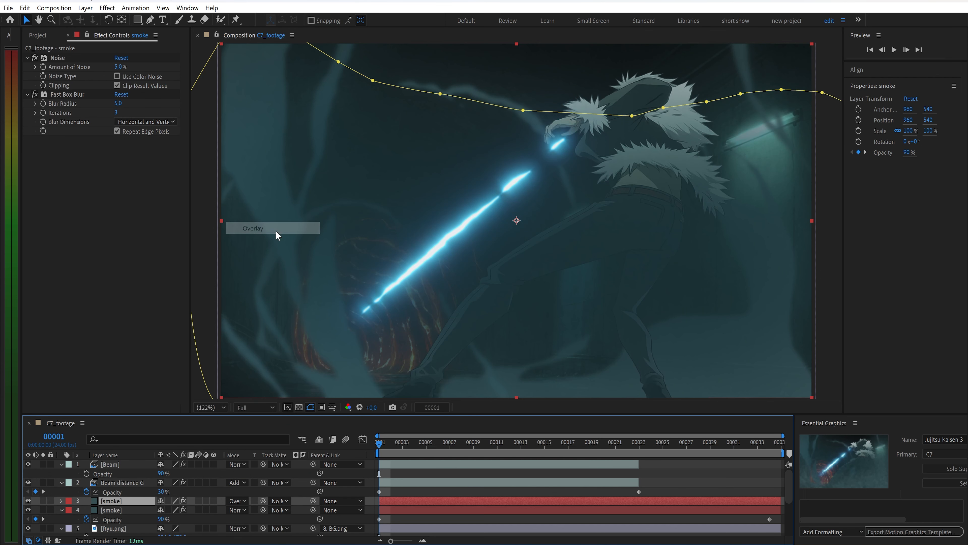
left_click(119, 67)
type("10")
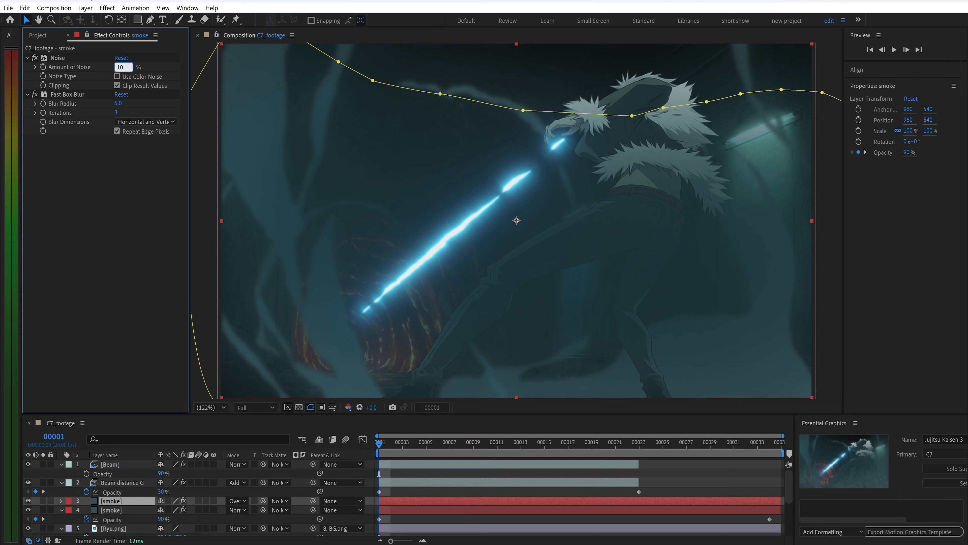
key("Return")
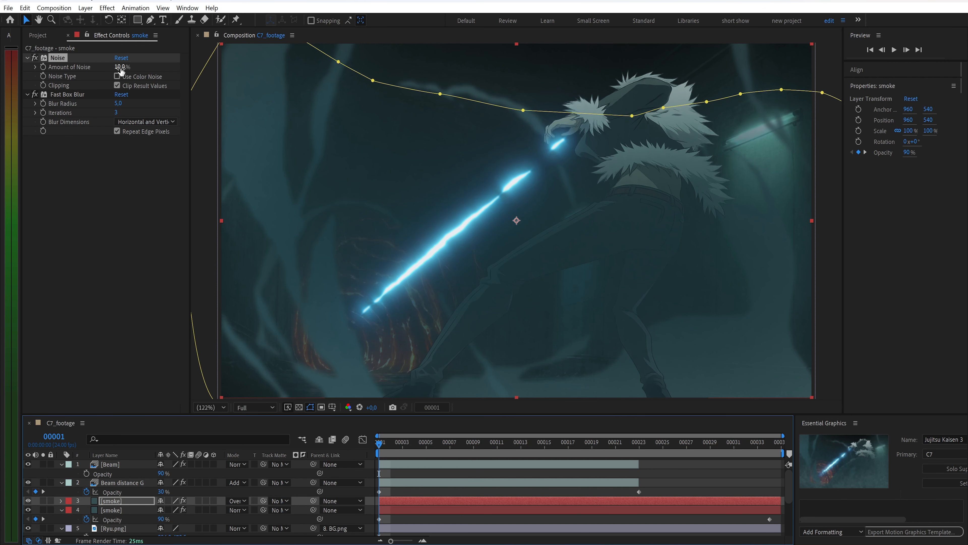
Duplicate the original smoke solid, move the copy above the Overlay one and rename it smoke bot
left_click(120, 510)
key("ctrl+d")
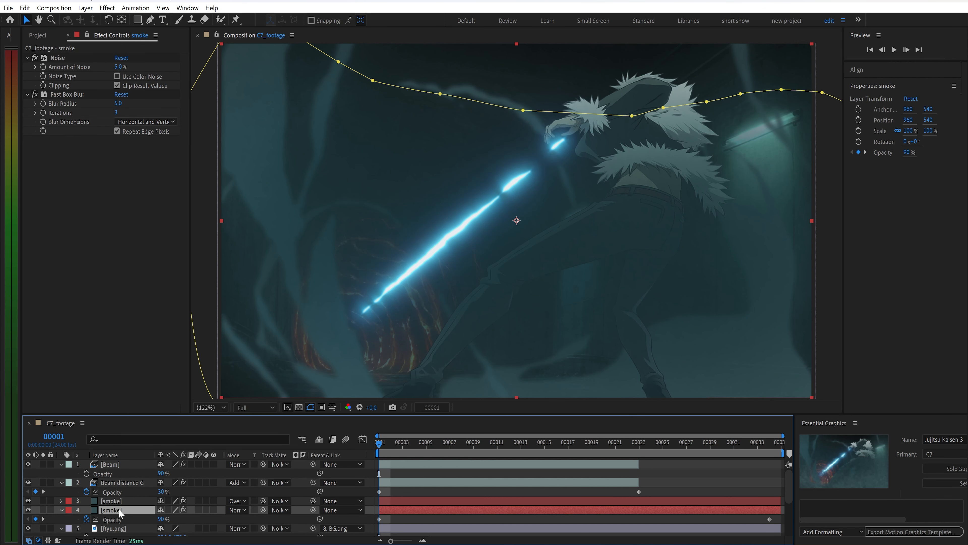
left_click_drag(119, 512, 122, 499)
right_click(122, 499)
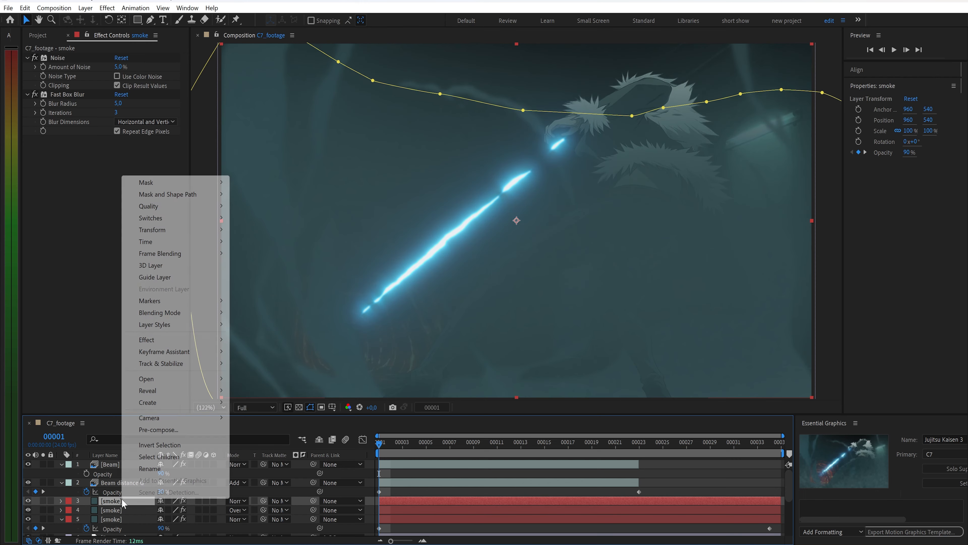
left_click(167, 468)
key("Return")
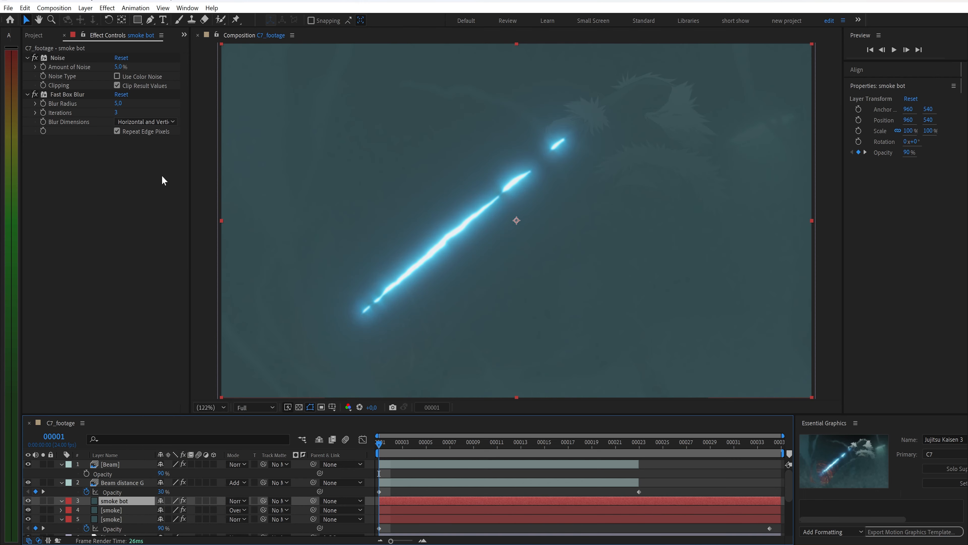
Draw a closed mask on smoke bot that covers the frame's lower-left corner, bottom edge and right side
left_click(150, 20)
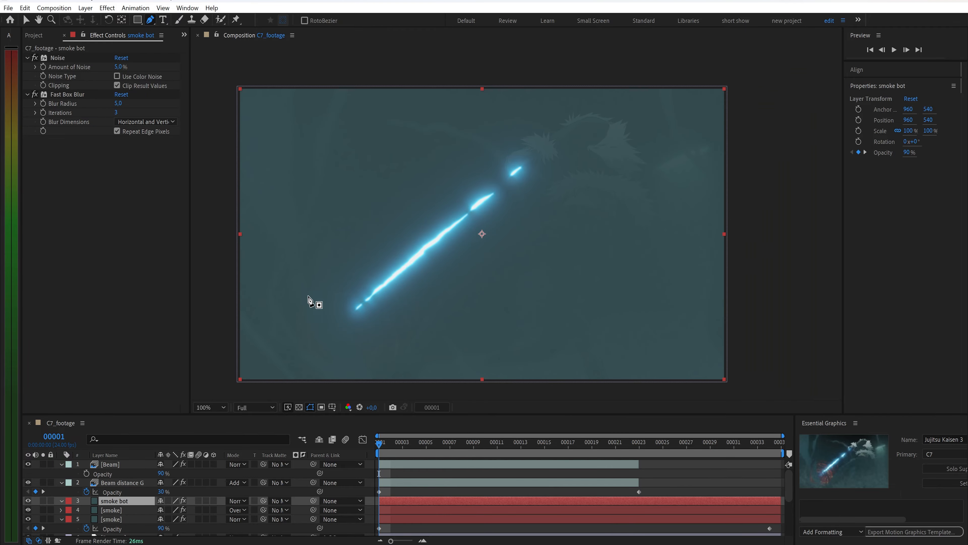
scroll(309, 303, "down", 1)
left_click(202, 309)
left_click(209, 272)
left_click(238, 247)
left_click(262, 241)
left_click(271, 244)
left_click(302, 285)
left_click(311, 307)
left_click(331, 328)
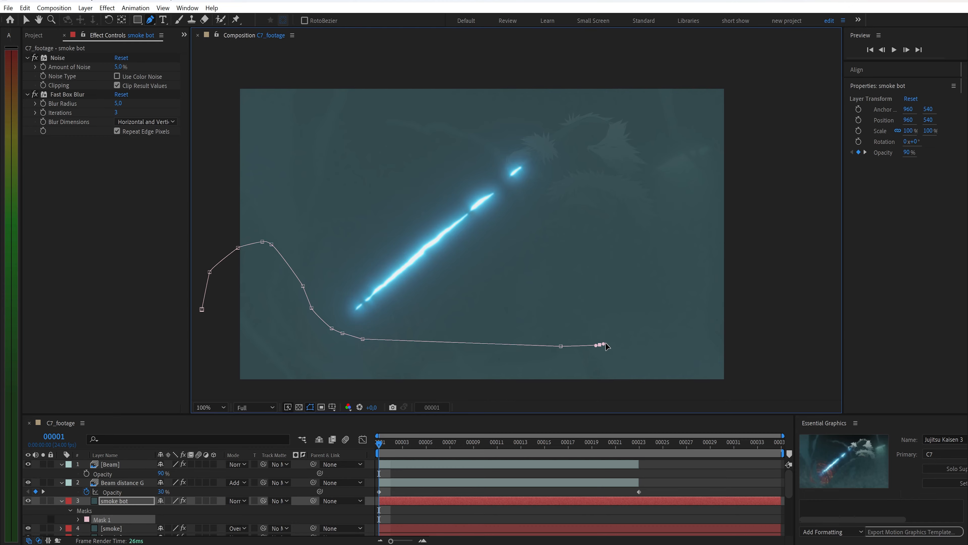
left_click(696, 105)
left_click(729, 102)
left_click(806, 176)
left_click(788, 335)
left_click(591, 389)
left_click(304, 394)
left_click(221, 390)
left_click(202, 309)
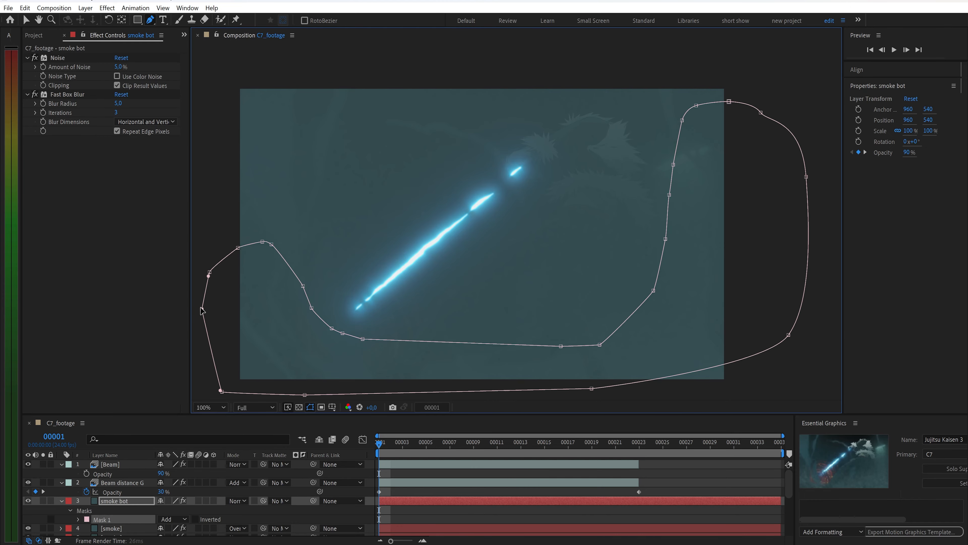
Set the Mask Feather of smoke bot's mask to 500 pixels
left_click(167, 519)
type("500")
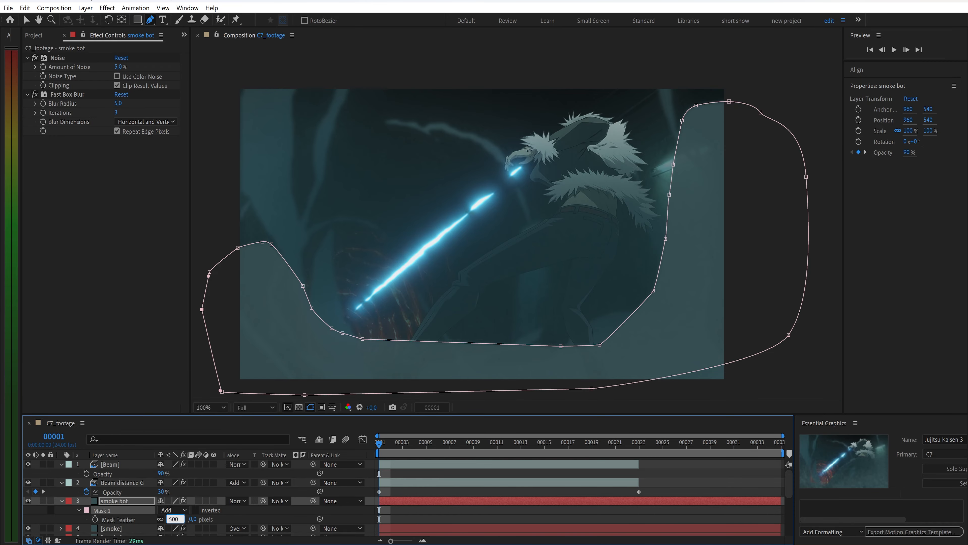
key("Return")
Replace smoke bot's Fast Box Blur with a Gaussian Blur of Blurriness 3
left_click(75, 95)
key("ctrl+space")
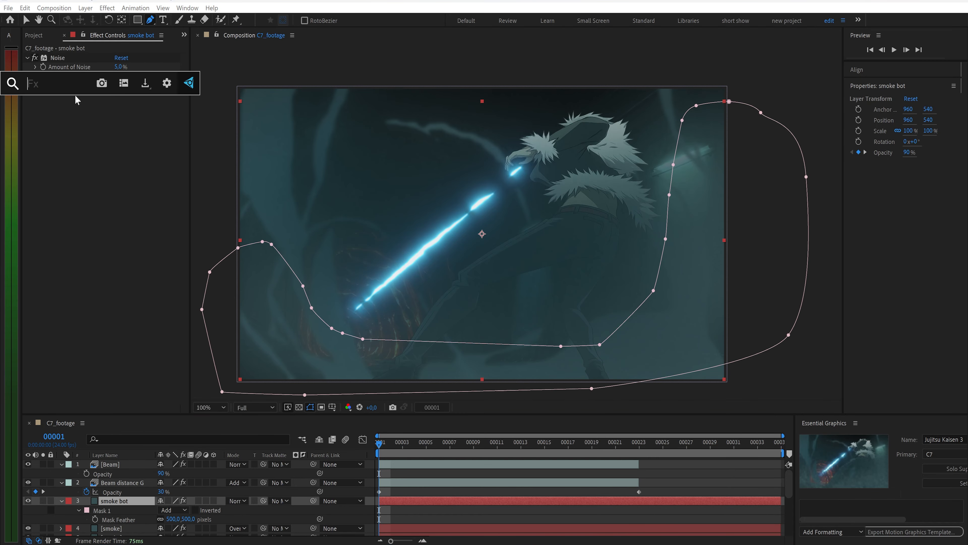
type("ga")
left_click(78, 117)
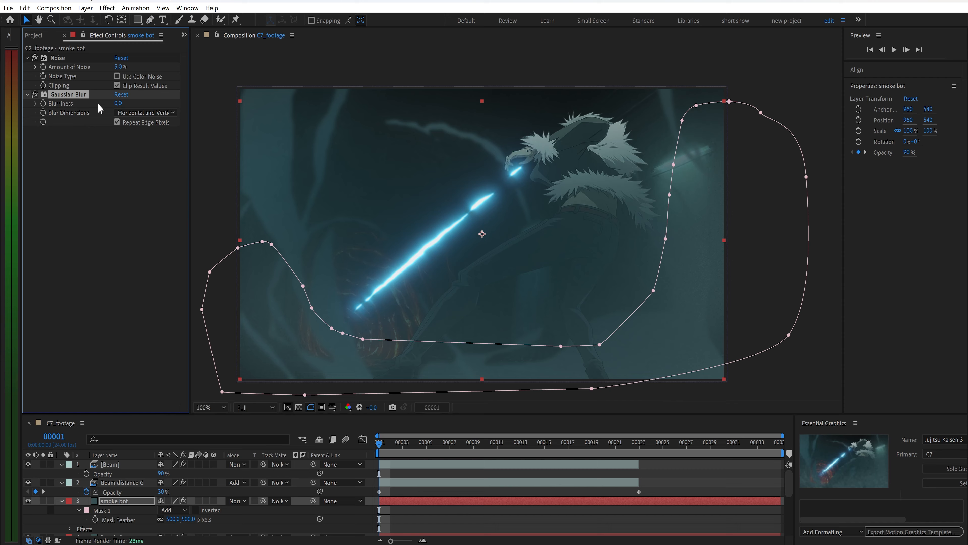
left_click(120, 103)
type("3")
key("Return")
Set smoke bot's opacity keyframes to 70% at frame 1 and 60% at frame 34
key("t")
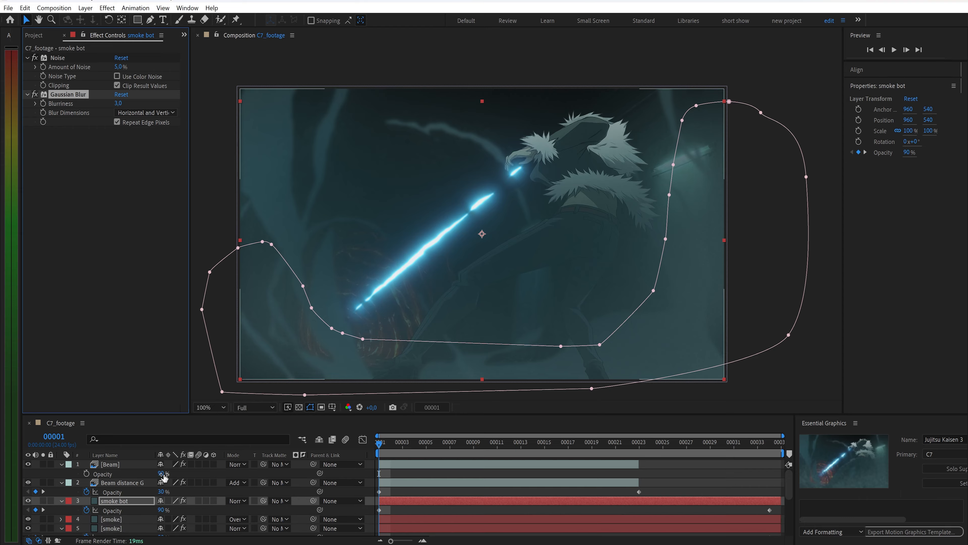
left_click(161, 509)
type("70")
key("Return")
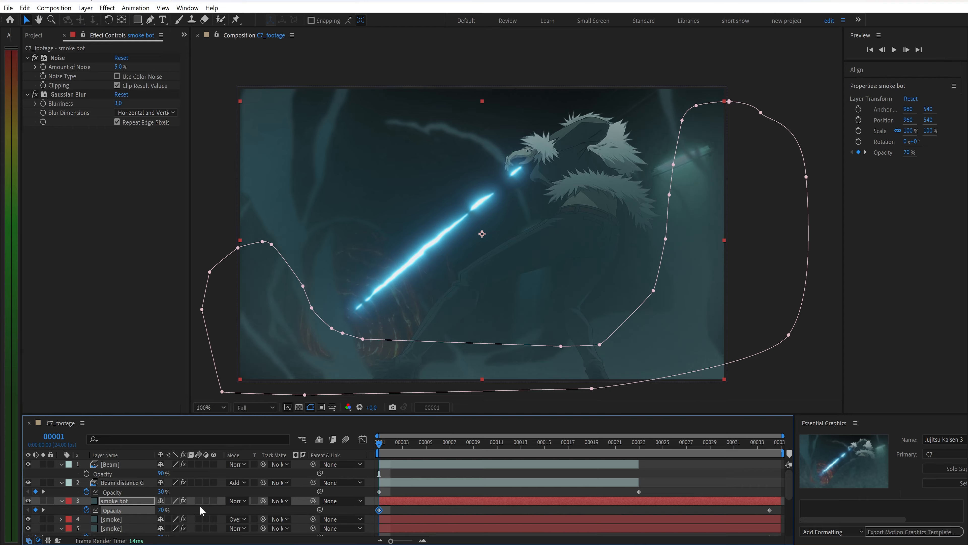
left_click_drag(379, 443, 779, 475)
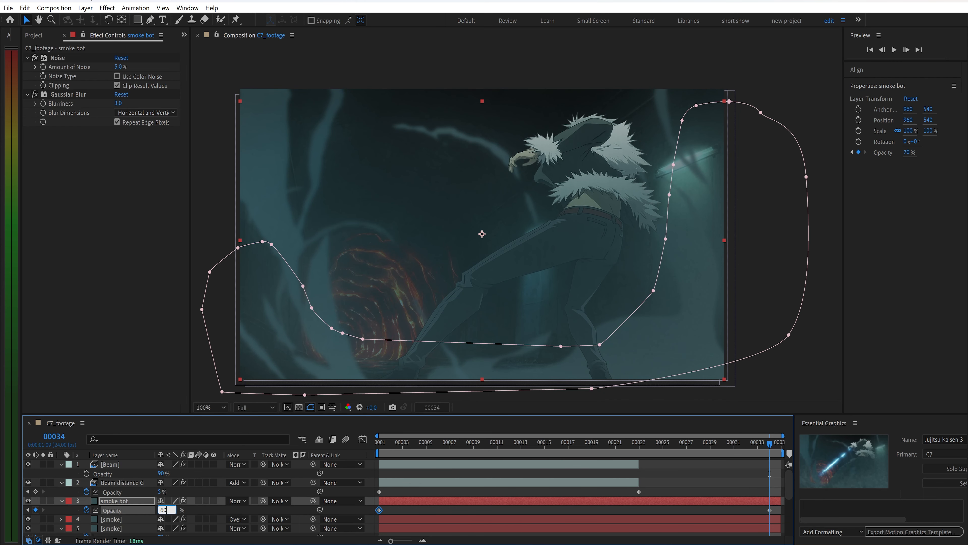
type("60")
key("Return")
left_click_drag(771, 446, 376, 450)
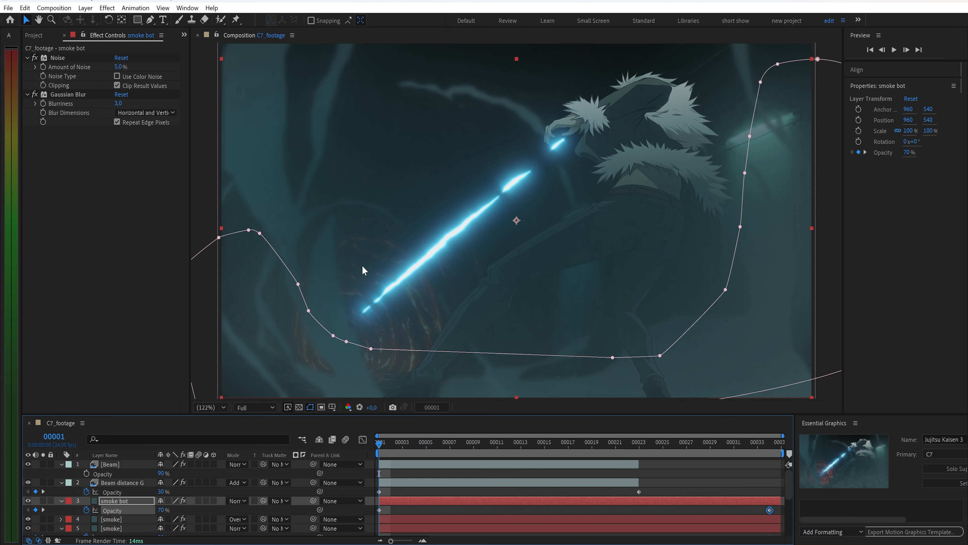
Duplicate the BG.png layer and place the copy directly above smoke bot
scroll(143, 504, "down", 5)
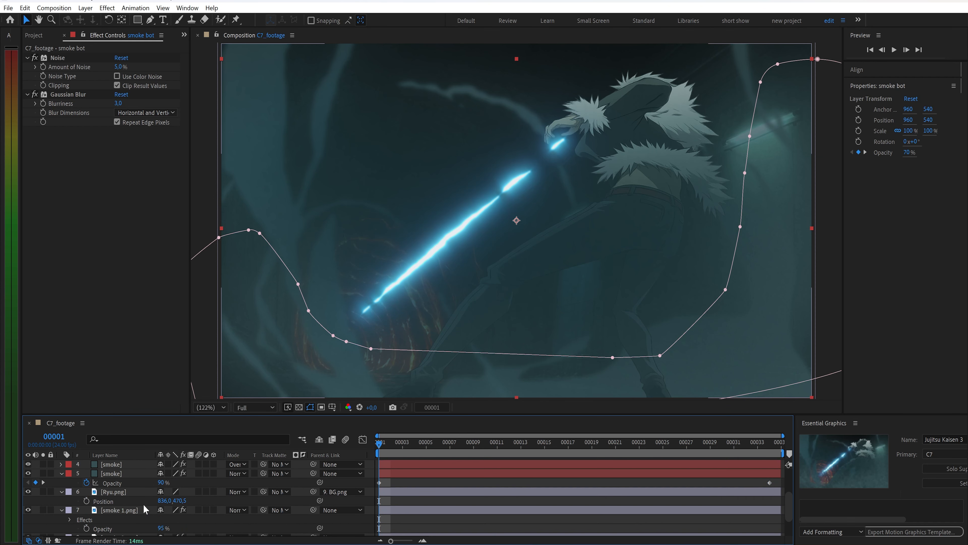
left_click(114, 530)
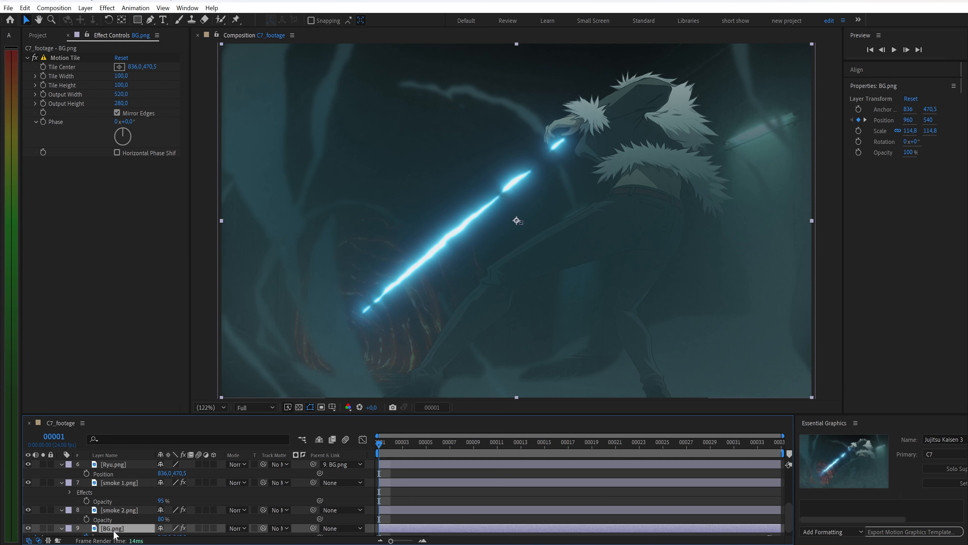
key("ctrl+d")
left_click_drag(114, 532, 130, 500)
Draw a closed mask on the BG.png copy around the glowing red tunnel in the lower-left of the frame
left_click(151, 22)
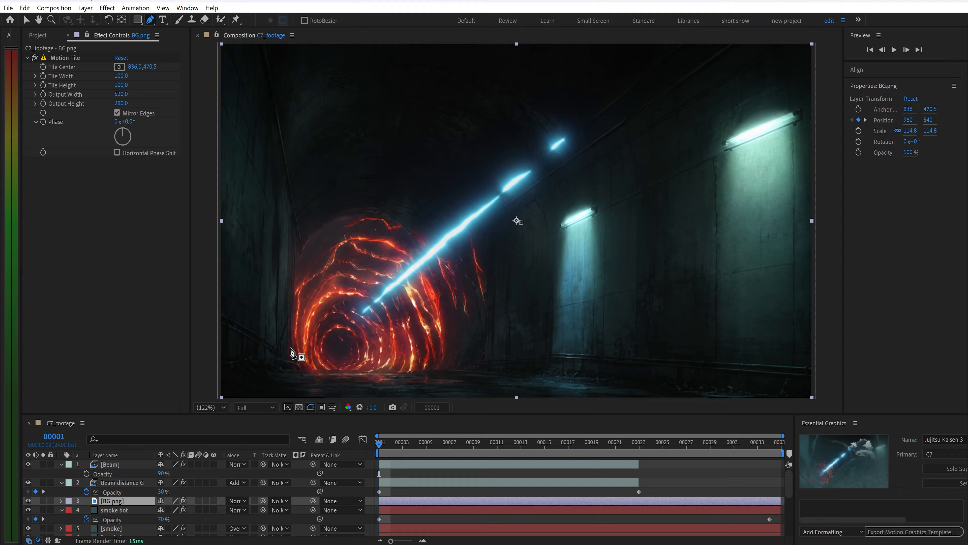
left_click(289, 330)
left_click(285, 310)
left_click(286, 293)
left_click(290, 277)
left_click(294, 263)
left_click(300, 250)
left_click(309, 238)
left_click(319, 227)
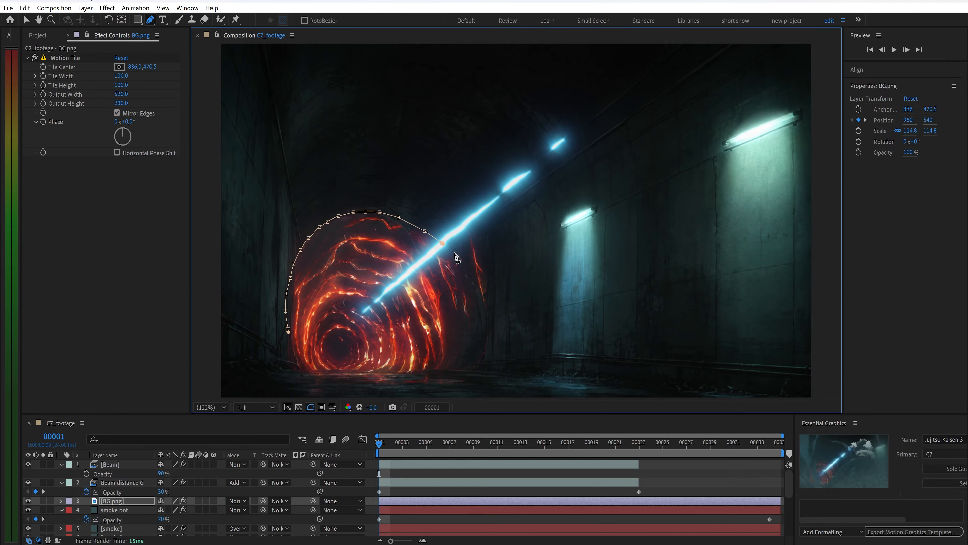
left_click(470, 233)
left_click(488, 269)
left_click(478, 283)
left_click(443, 304)
left_click(430, 320)
left_click(410, 370)
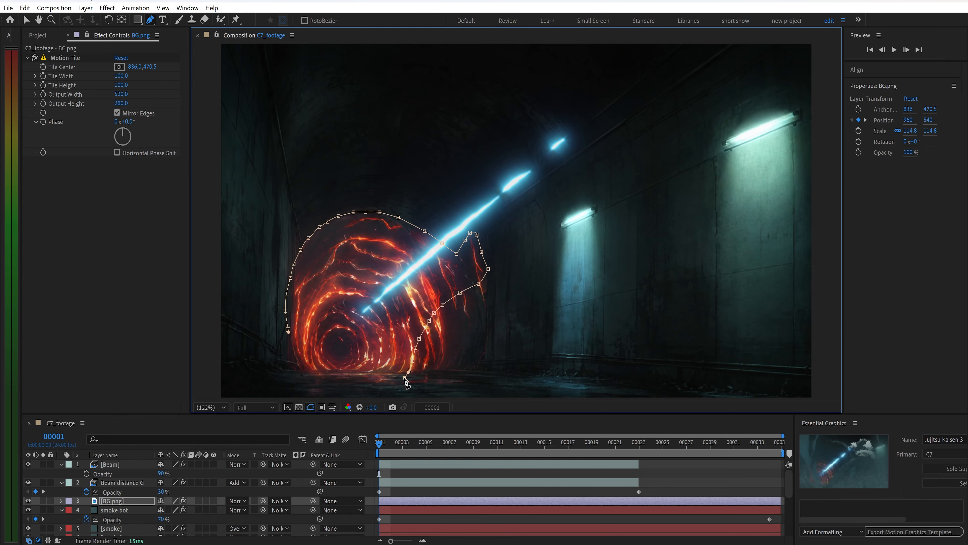
left_click(364, 380)
left_click(293, 373)
left_click(281, 348)
left_click(286, 340)
left_click(288, 330)
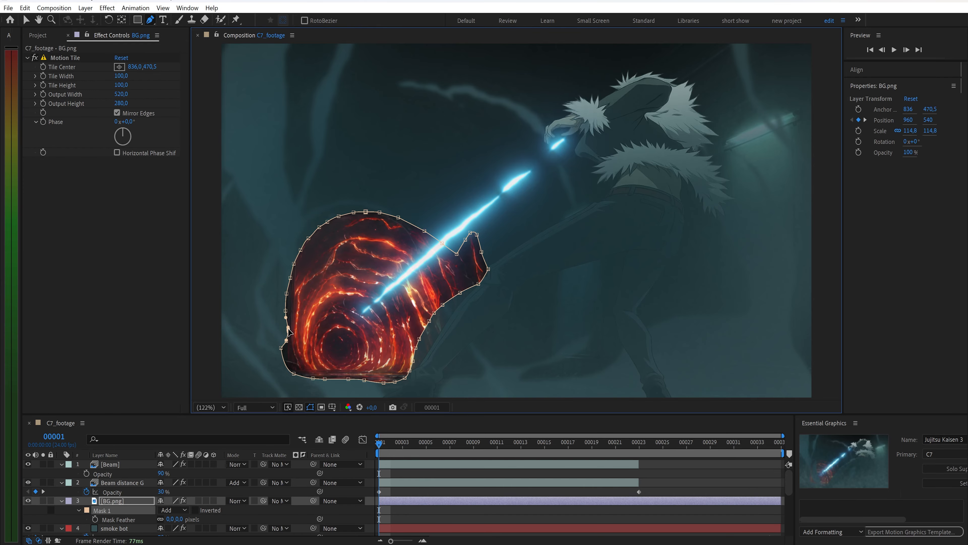
Keyframe the masked BG.png copy's opacity at 10% on frame 1 and 30% on frame 34
key("t")
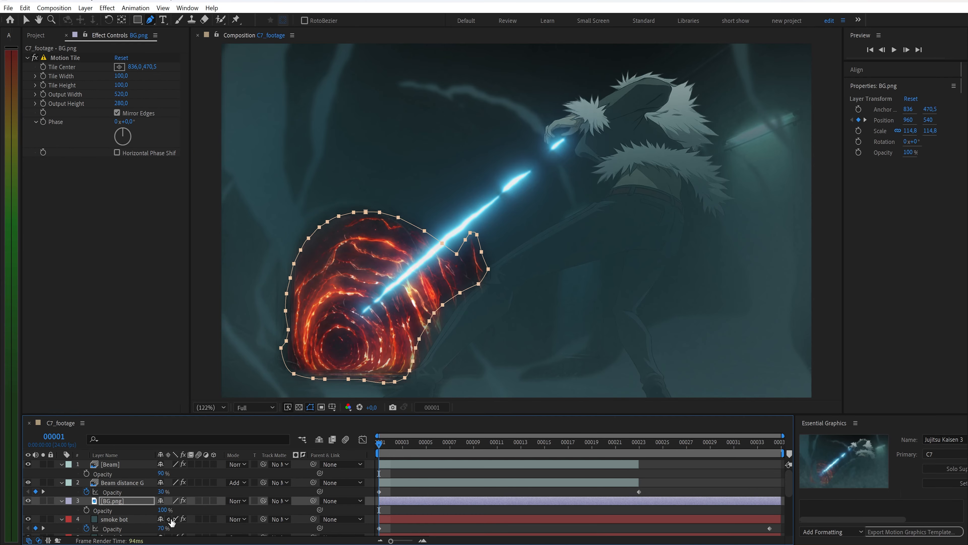
left_click(164, 510)
type("10")
key("Return")
left_click(87, 509)
left_click_drag(379, 443, 770, 443)
left_click(164, 509)
type("30")
key("Return")
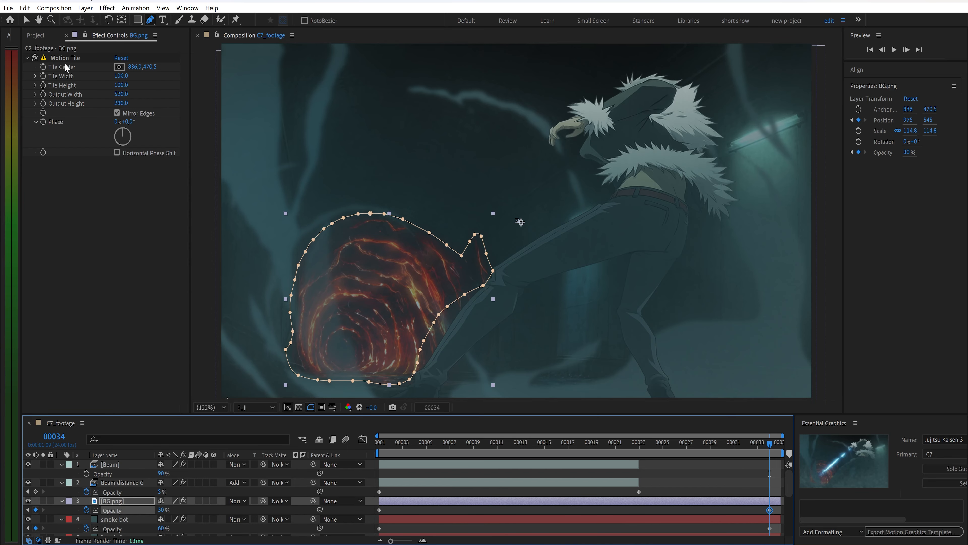
Replace the BG.png copy's Motion Tile with a Curves effect and raise the upper part of its RGB curve
left_click(65, 60)
key("Delete")
key("ctrl+space")
type("cur")
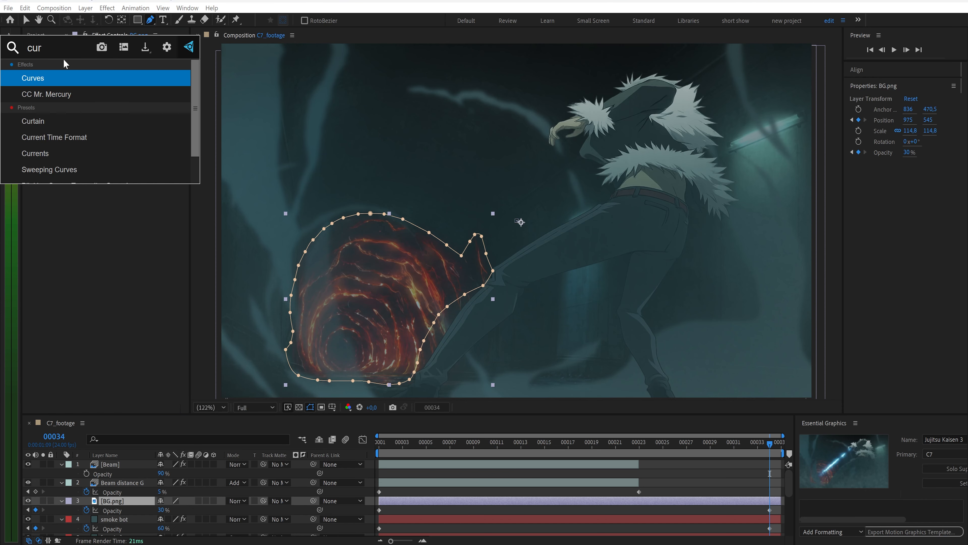
key("Return")
key("v")
left_click_drag(135, 139, 129, 127)
Use smoke 1.png as an inverted track matte for the BG.png copy at frame 1 and make smoke 1.png visible again
left_click_drag(769, 443, 376, 421)
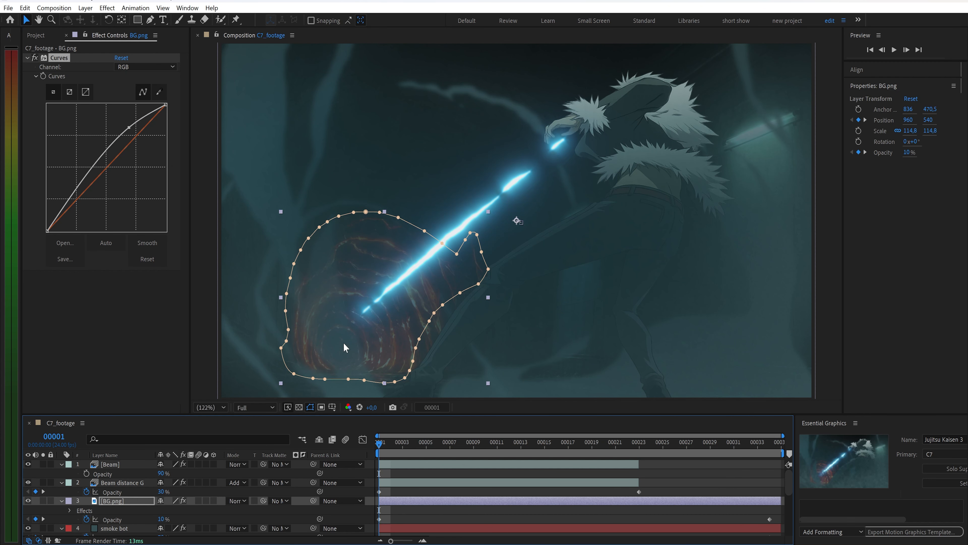
left_click(286, 500)
left_click(305, 467)
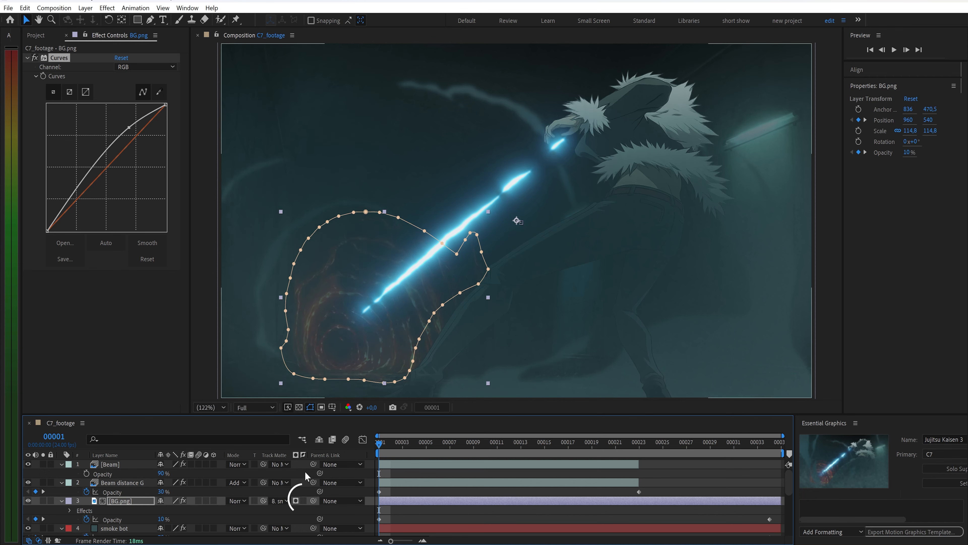
left_click(302, 499)
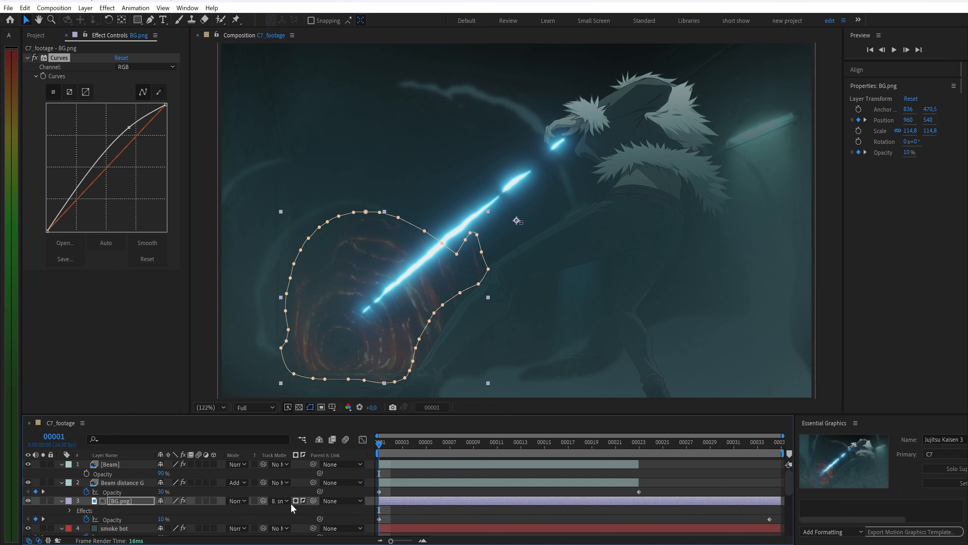
scroll(156, 512, "down", 5)
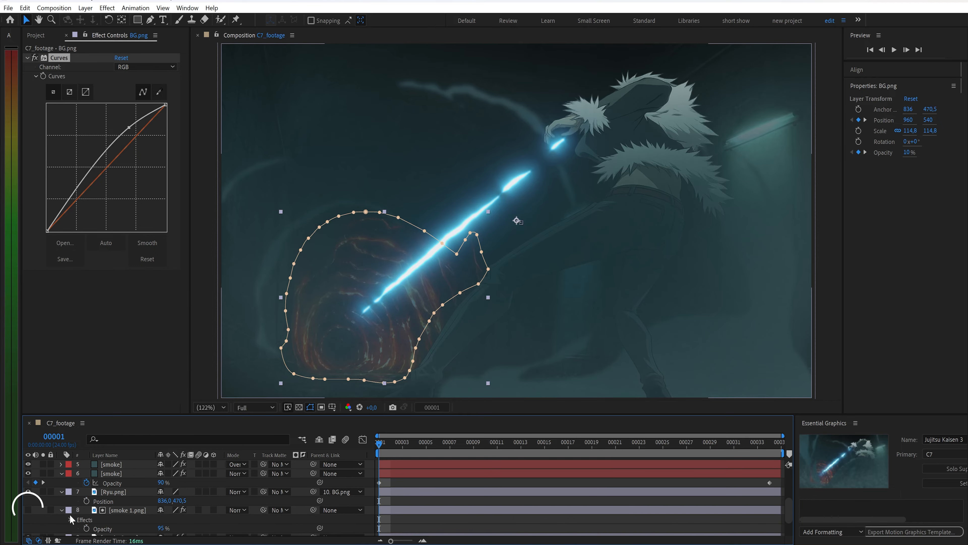
left_click(28, 509)
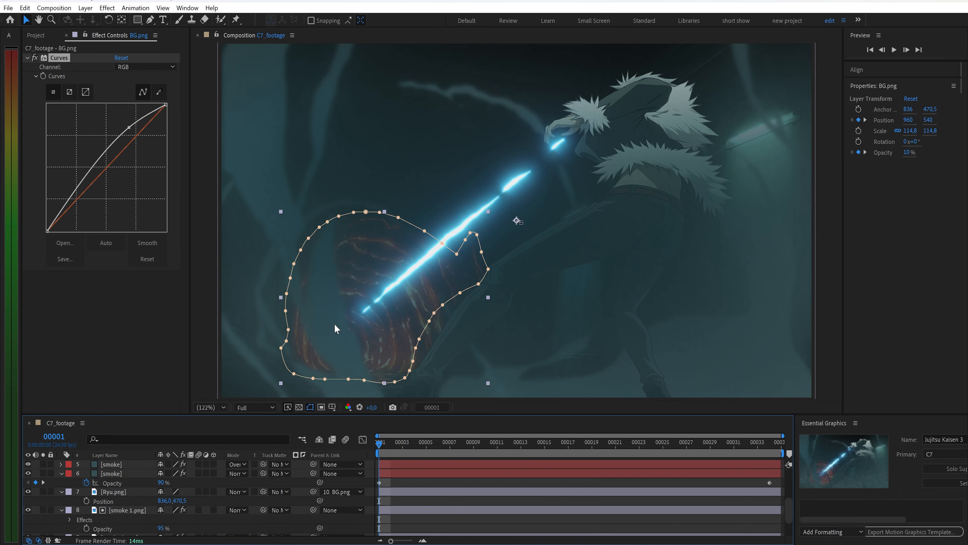
Duplicate the masked BG.png layer and show the copy's mask path
mouse_move(380, 443)
left_mouse_down()
mouse_move(737, 484)
mouse_move(758, 458)
mouse_move(380, 452)
left_mouse_up()
scroll(126, 476, "up", 3)
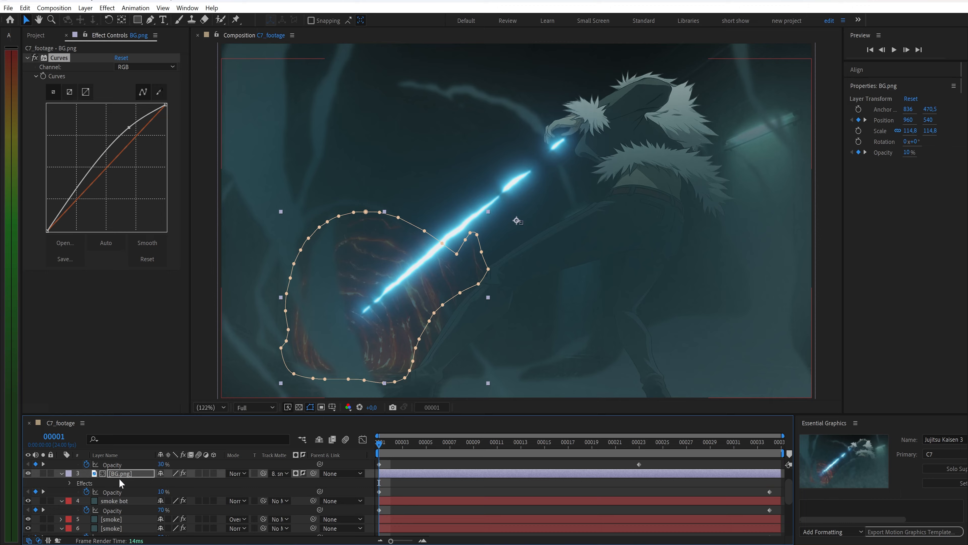
key("ctrl+d")
key("m")
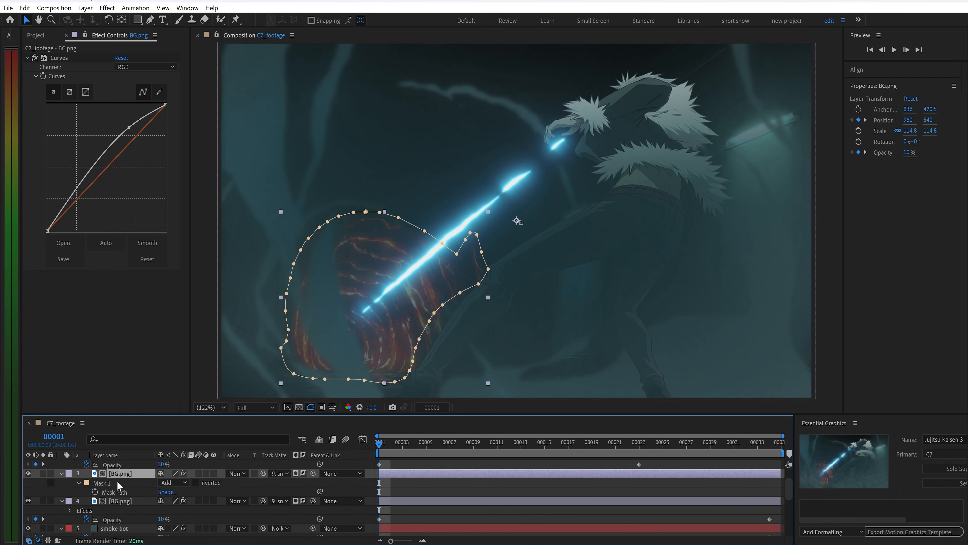
Reshape the new copy's mask into a narrow area over the character's front leg beside the tunnel, removing surplus vertices
key("Delete")
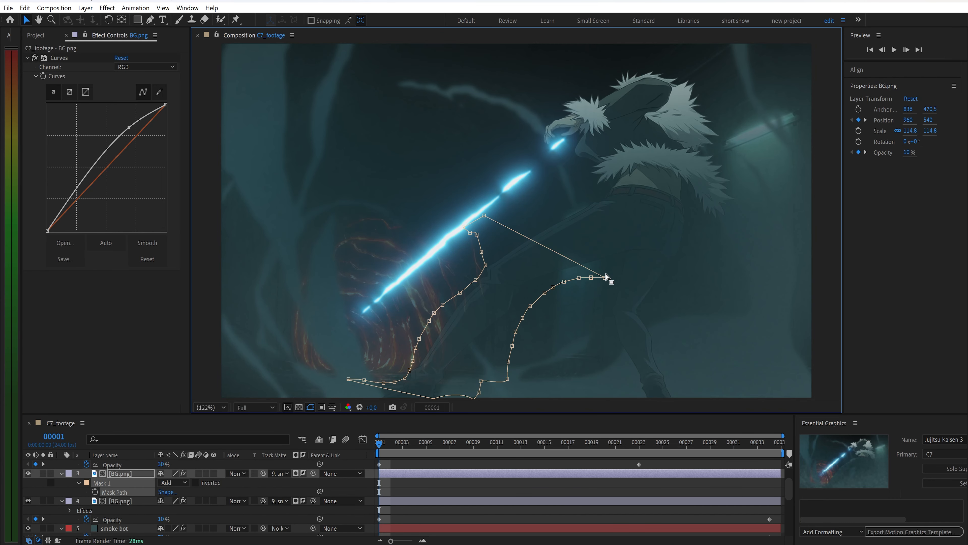
left_click(607, 280)
key("Delete")
left_click_drag(597, 272, 502, 286)
key("Delete")
key("Delete")
left_click_drag(507, 378, 482, 369)
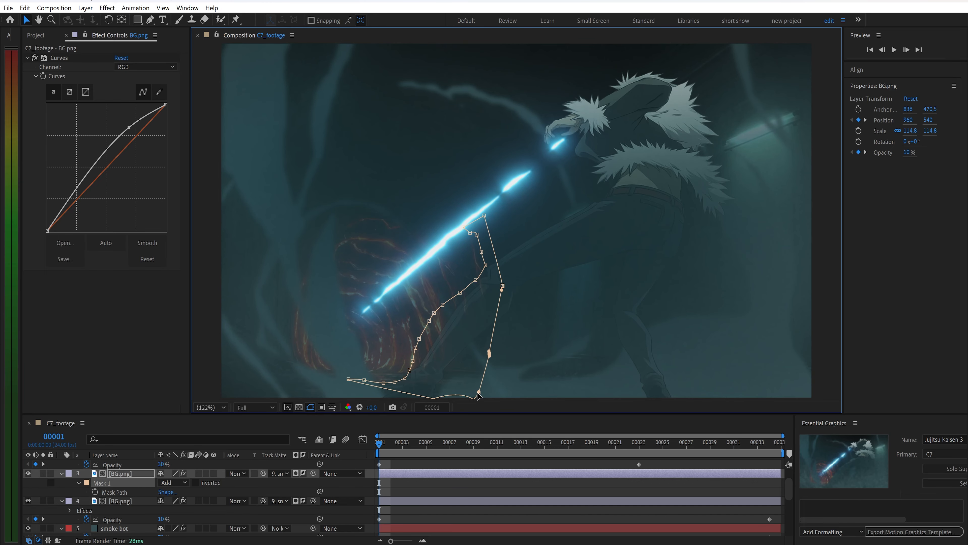
left_click(479, 392)
key("Delete")
Set the new BG.png copy's track matte to Ryu.png, make Ryu.png visible again, and preview the animation
left_click(284, 473)
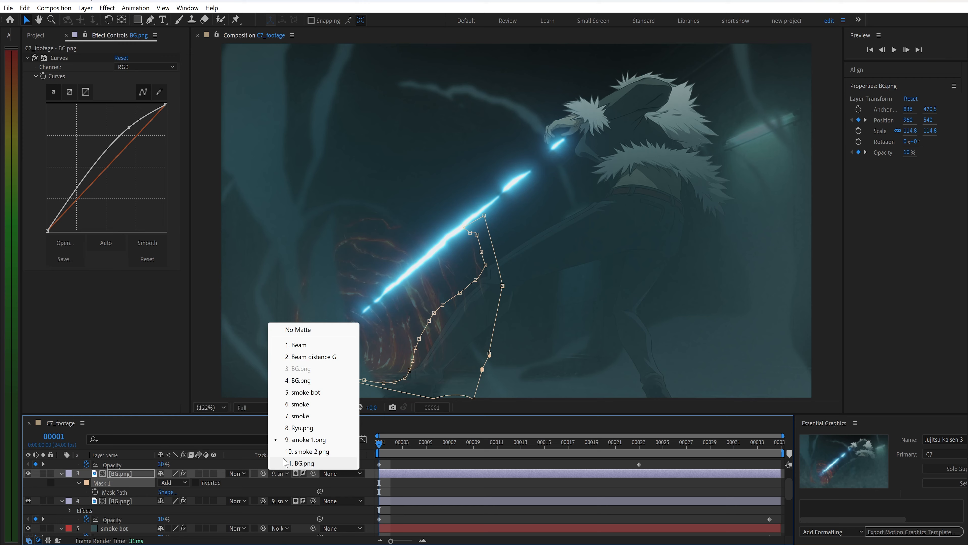
left_click(305, 430)
scroll(136, 493, "down", 1)
scroll(135, 492, "down", 2)
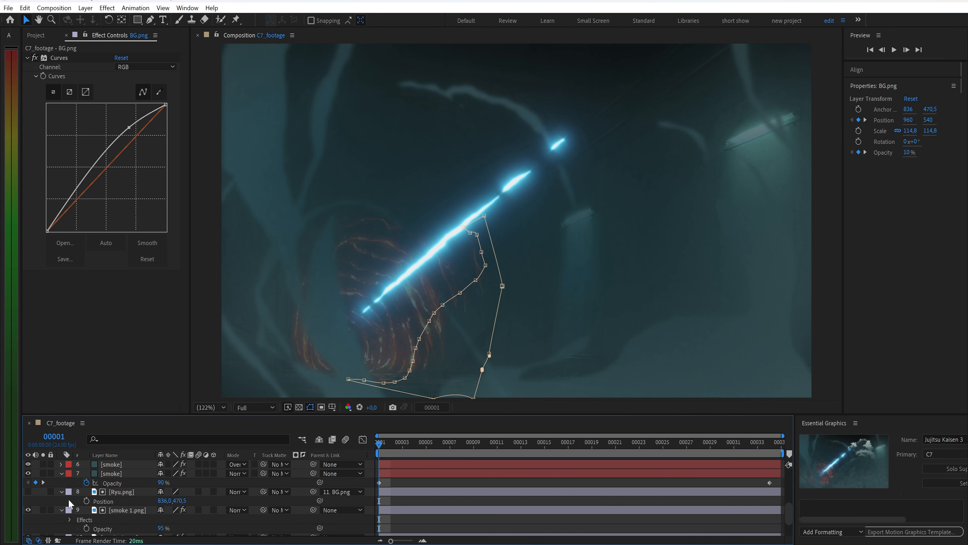
left_click(29, 492)
key("space")
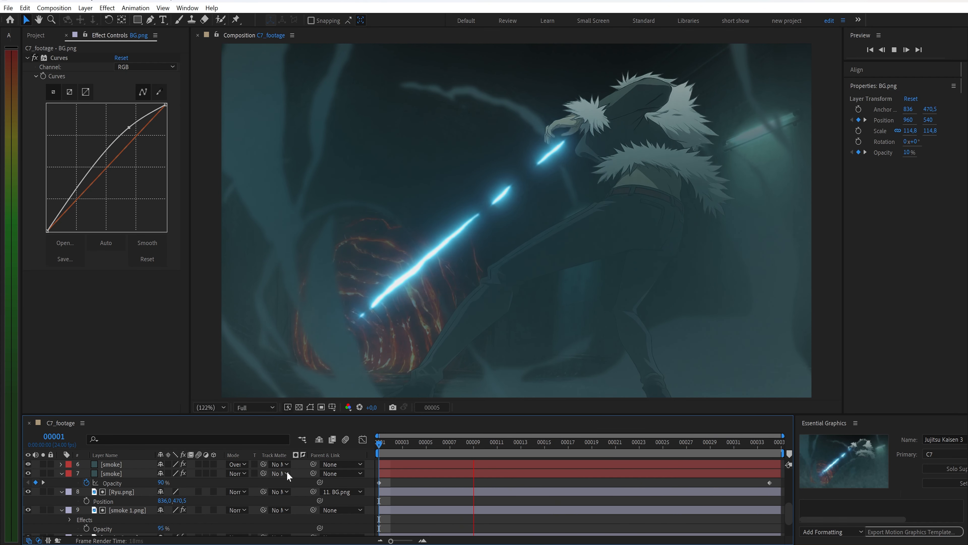
mouse_move(381, 442)
left_mouse_down()
mouse_move(776, 450)
mouse_move(378, 451)
left_mouse_up()
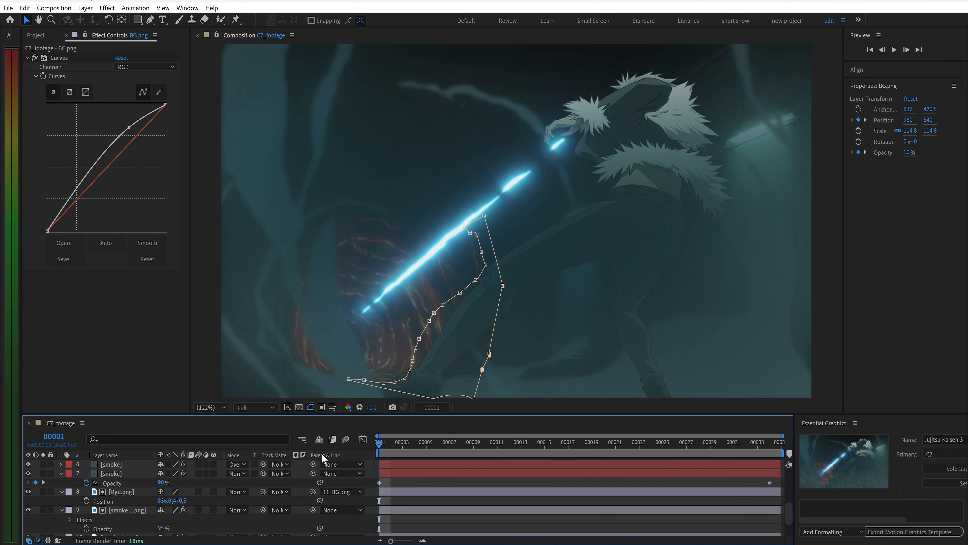
Duplicate the lower smoke layer, place the copy directly below Beam distance G, and delete its mask
left_click(131, 474)
key("ctrl+d")
mouse_move(131, 473)
left_mouse_down()
mouse_move(130, 461)
mouse_move(130, 492)
left_mouse_up()
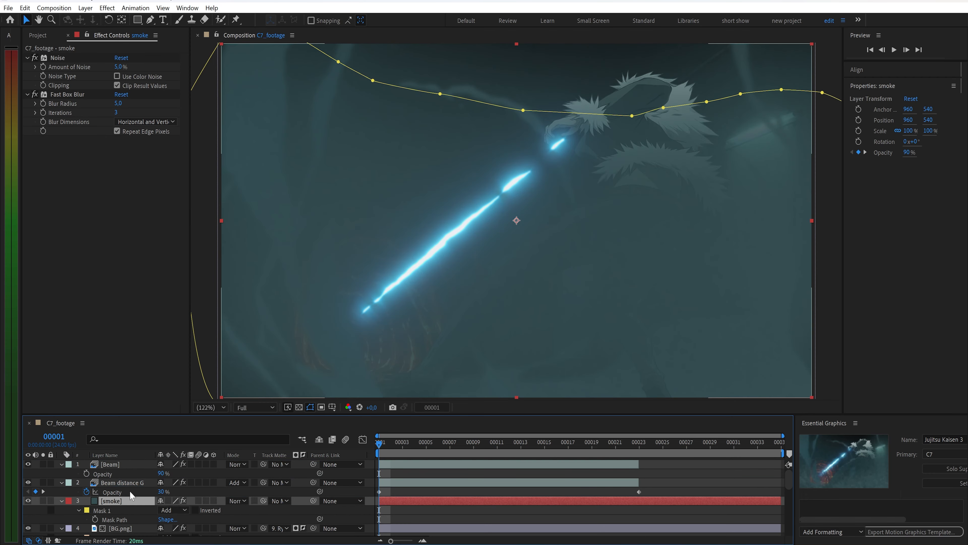
left_click(113, 509)
key("Delete")
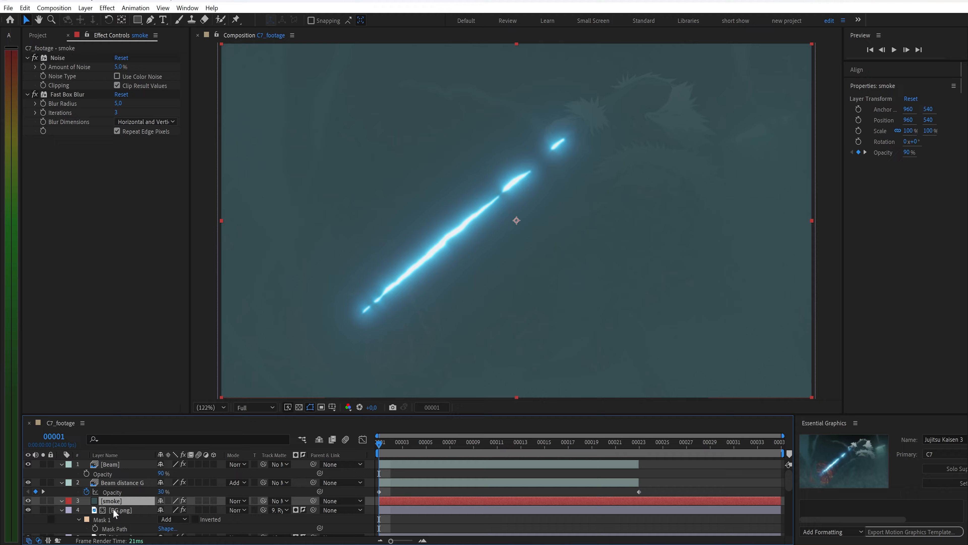
Draw a new mask across the bottom of the frame on the smoke copy and set its Mask Feather to 300 pixels
left_click(151, 20)
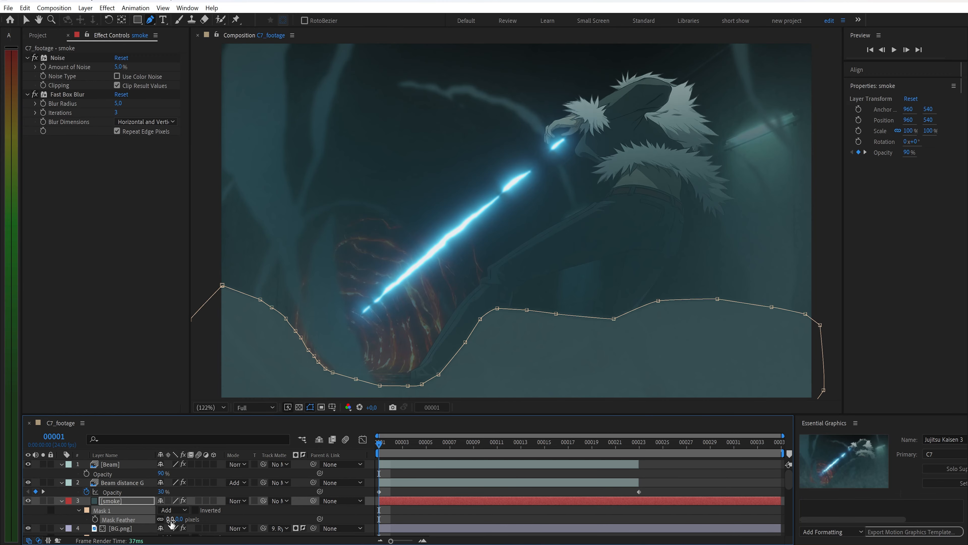
left_click(172, 518)
type("300")
key("Return")
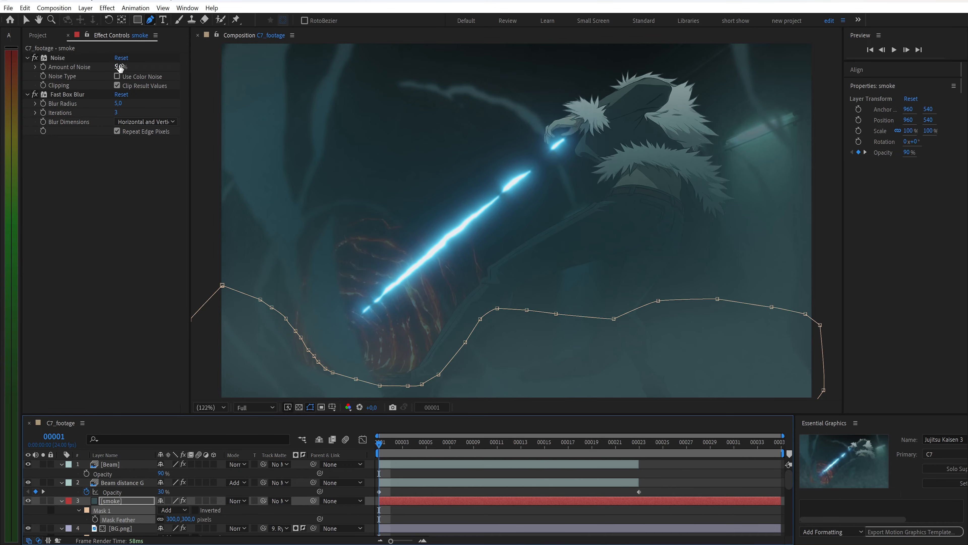
Set the smoke copy's Amount of Noise to 20%
left_click(120, 68)
type("20")
key("Return")
Set the smoke copy's opacity keyframe at frame 1 to 70% and play back the composition
key("t")
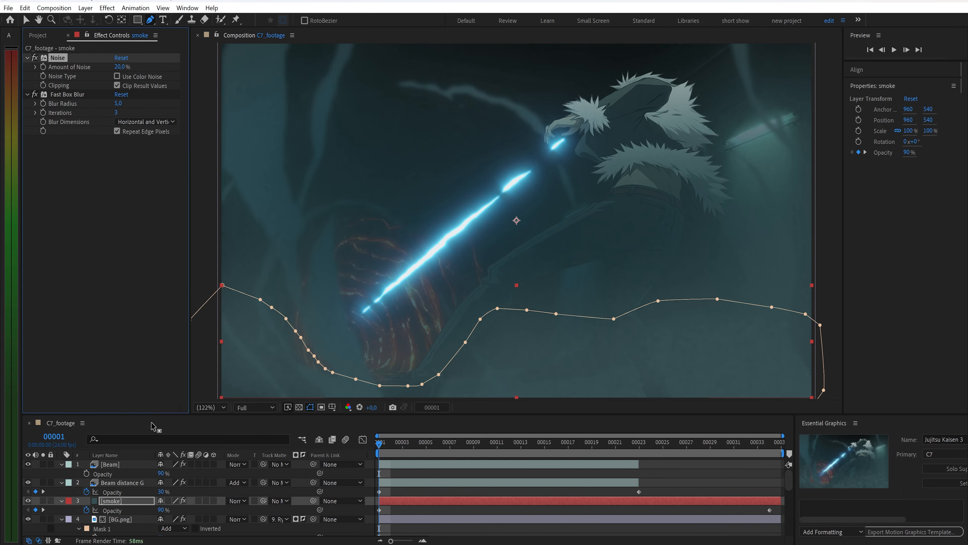
left_click(163, 510)
type("70")
key("Return")
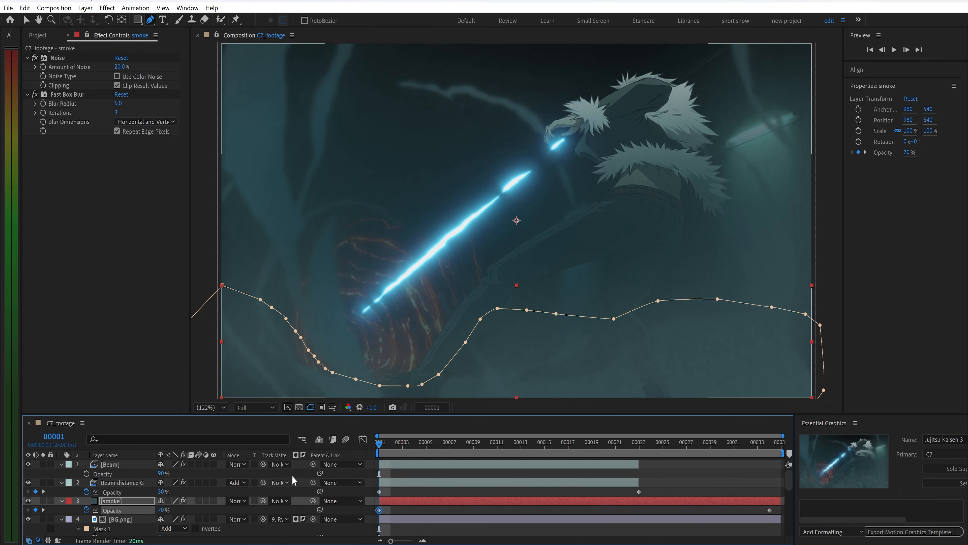
left_click_drag(379, 445, 769, 444)
left_click(769, 509)
left_click_drag(770, 444, 379, 444)
key("space")
key("space")
Create an adjustment layer at the top of the layer stack and rename it "turbulent displace"
right_click(75, 466)
mouse_move(149, 341)
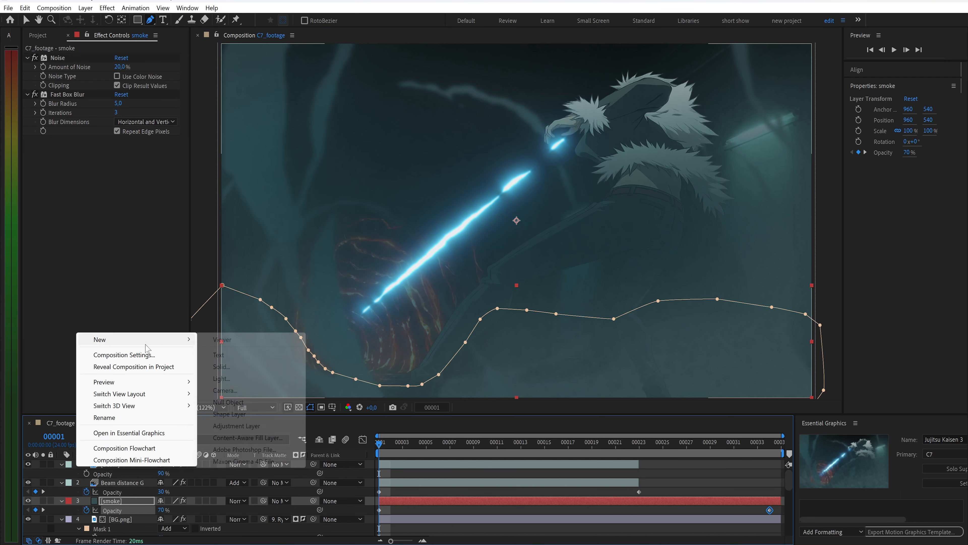
left_click(236, 426)
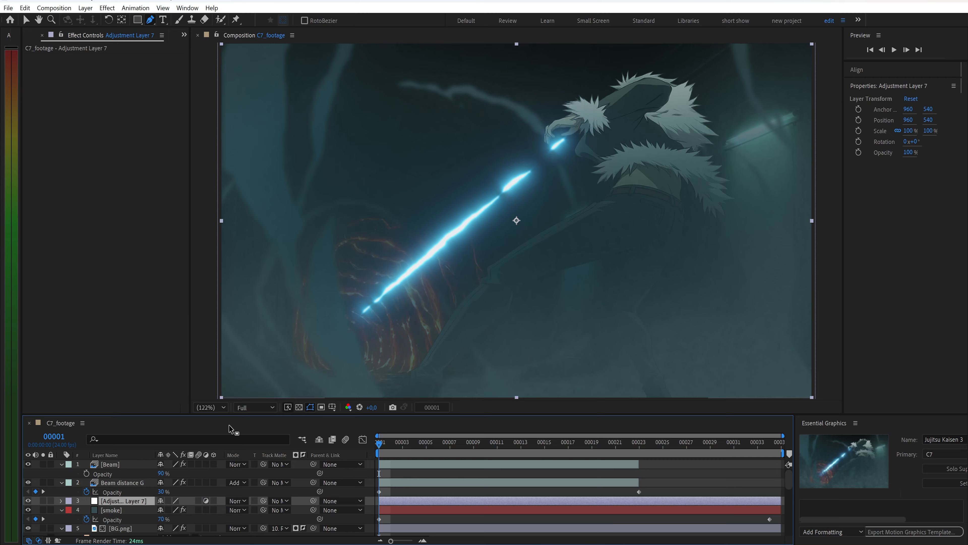
left_click_drag(138, 498, 131, 464)
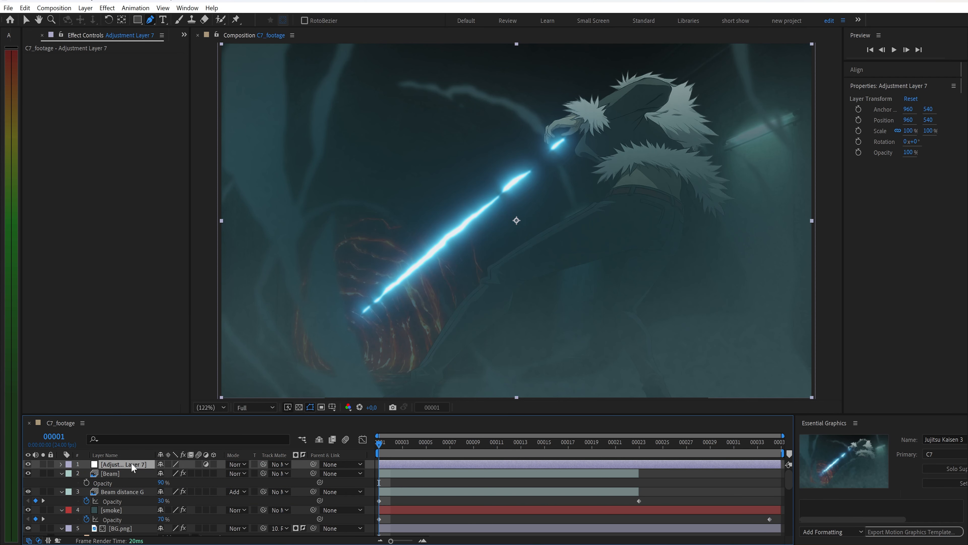
right_click(131, 464)
left_click(151, 433)
type("turbulent displace")
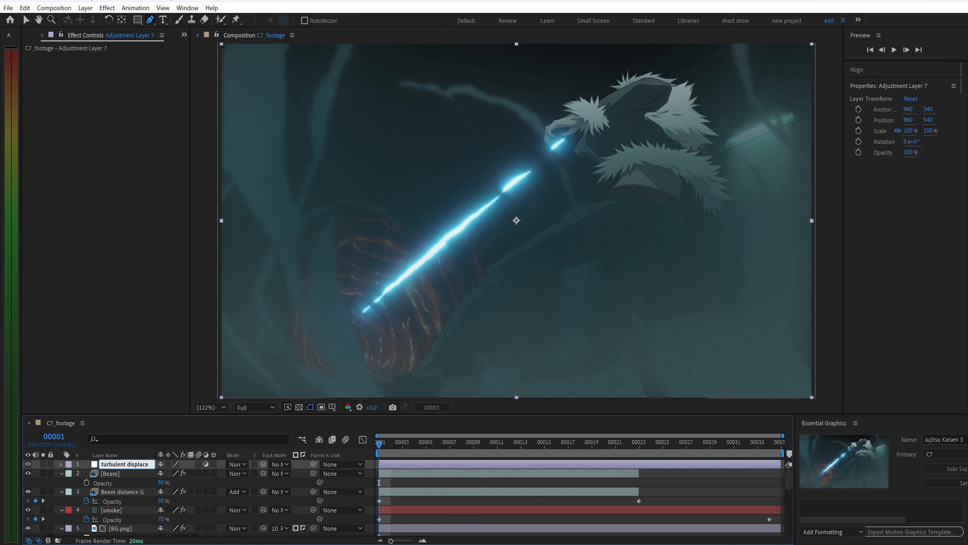
key("Return")
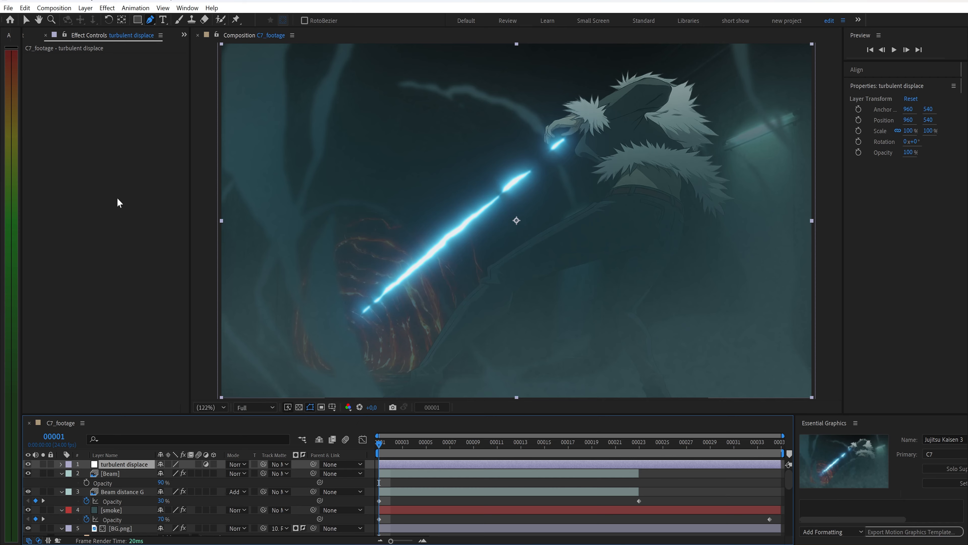
Apply Turbulent Displace to the "turbulent displace" adjustment layer and set its Displacement to Turbulent Smoother
key("ctrl+space")
type("tu")
key("Return")
left_click(153, 68)
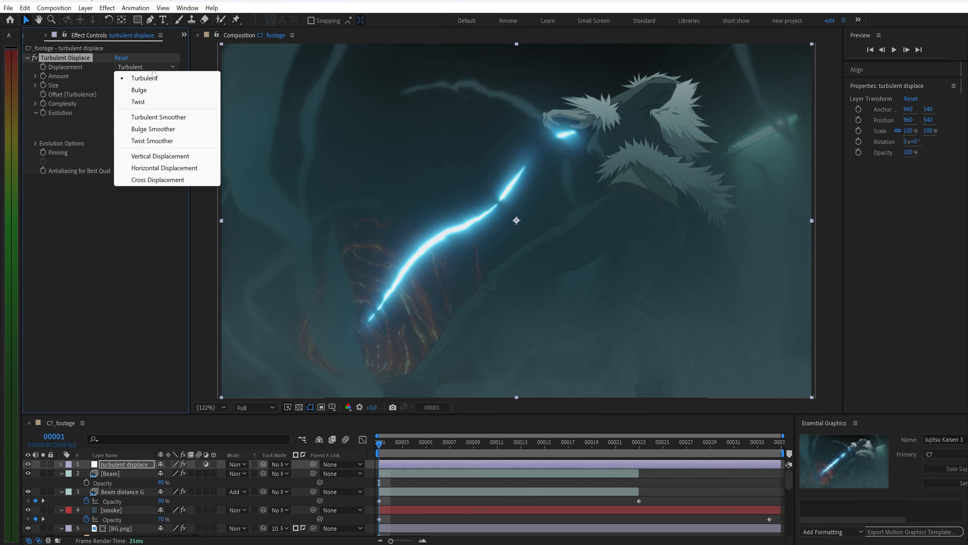
left_click(157, 114)
Set the Turbulent Displace Amount to 10, Size to 30 and Complexity to 4
left_click(118, 75)
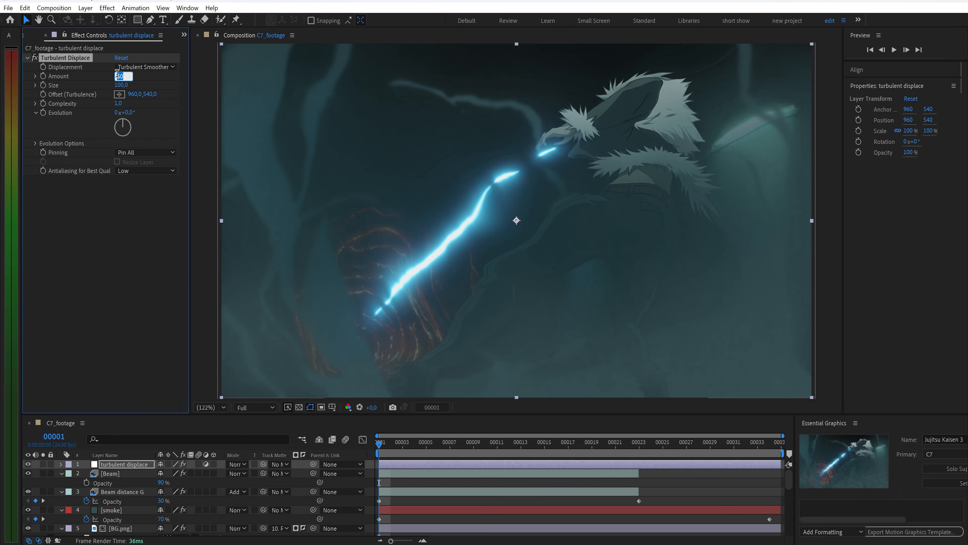
type("10")
key("Return")
left_click(121, 84)
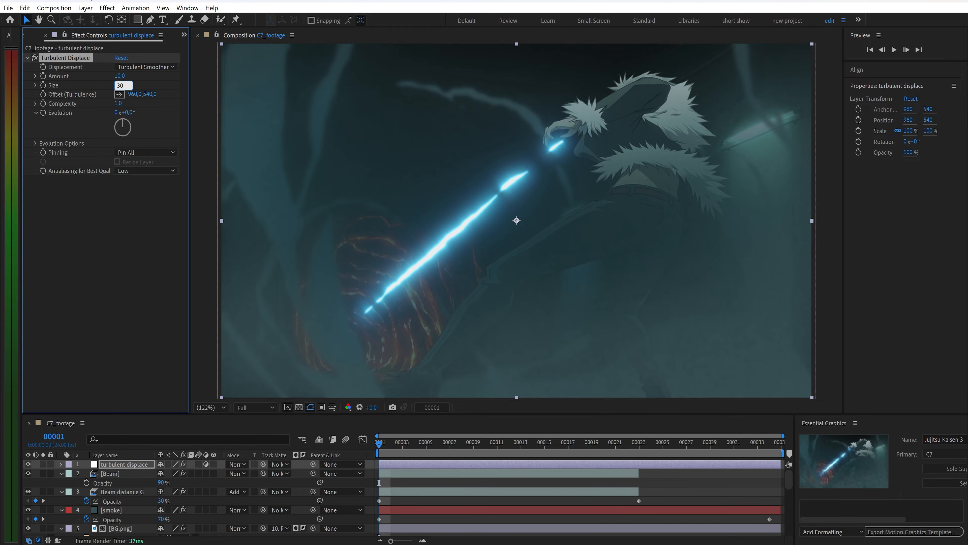
key("Return")
key("Return")
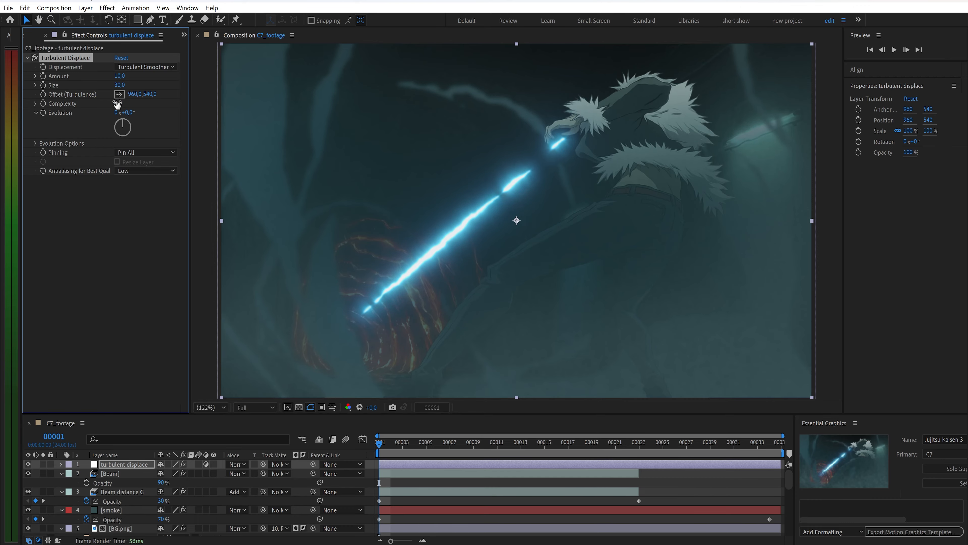
Add starting keyframes at frame 1 for the adjustment layer's displacement Amount, Size and layer opacity
key("t")
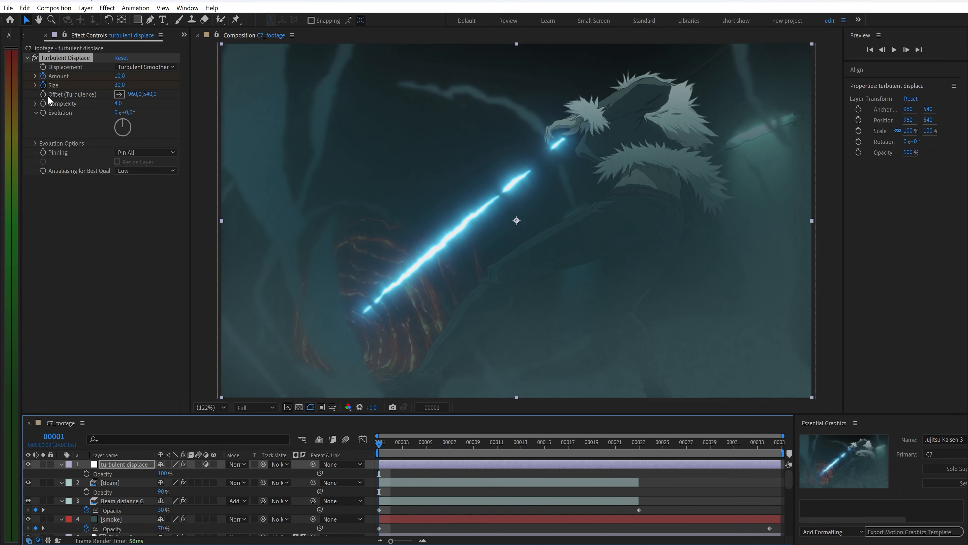
left_click(86, 473)
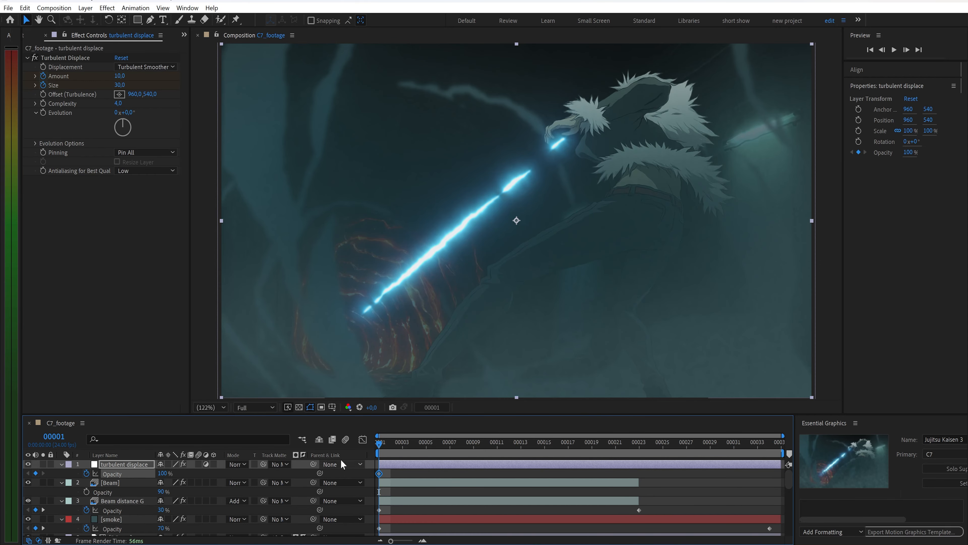
Keyframe the Turbulent Displace Amount at 20 and Size at 40 at frame 34
left_click_drag(379, 444, 770, 442)
key("u")
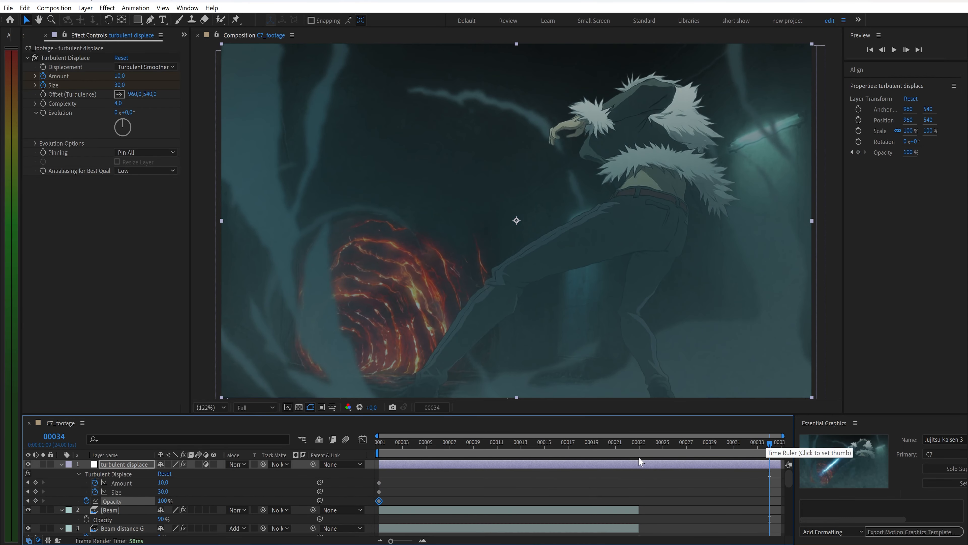
left_click(163, 482)
type("20")
key("Return")
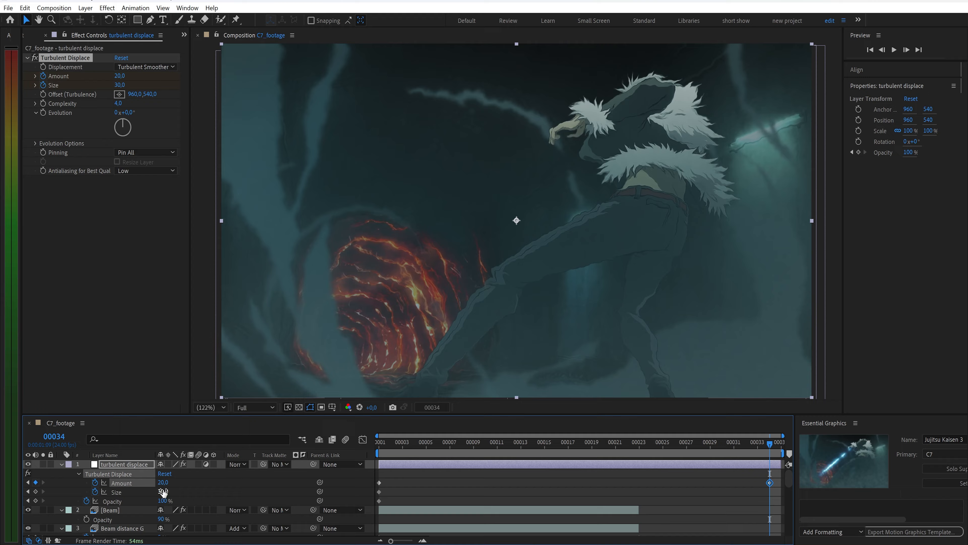
key("Return")
Keyframe the adjustment layer's opacity at 0% at frame 34 and play back the composition
left_click(161, 500)
type("0")
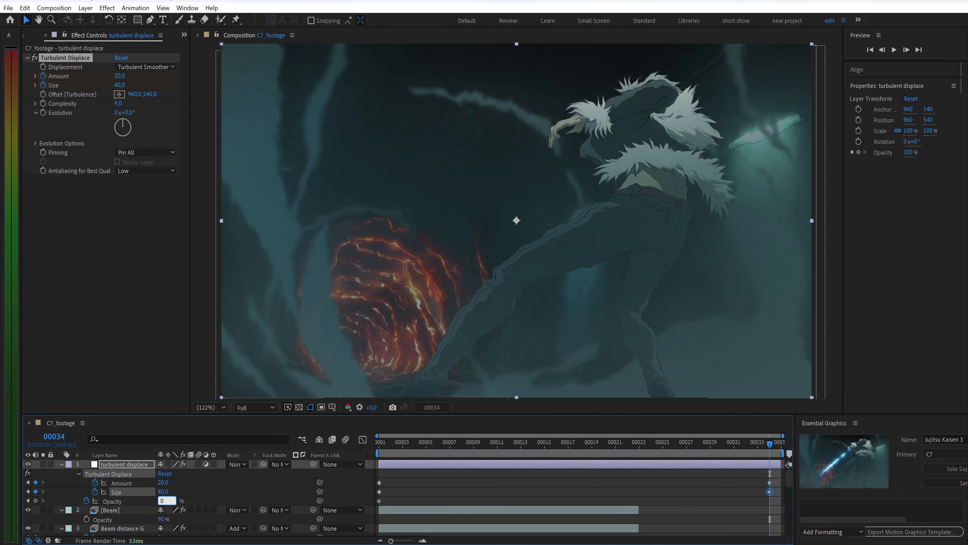
key("Return")
left_click_drag(770, 444, 458, 450)
key("space")
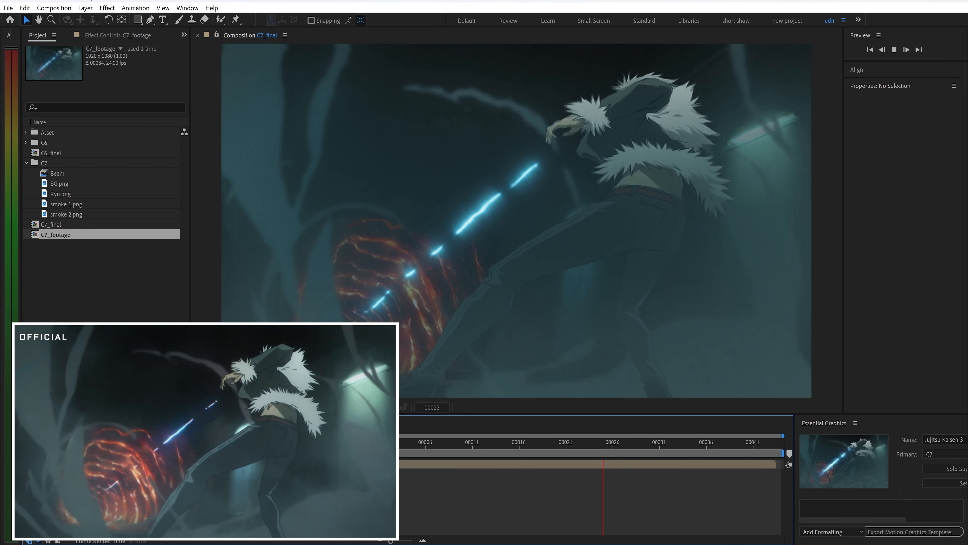